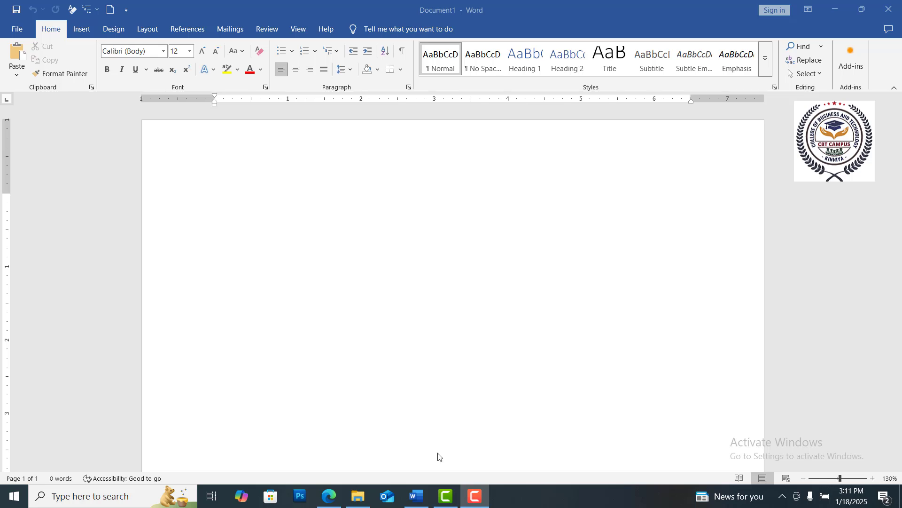
click(482, 500)
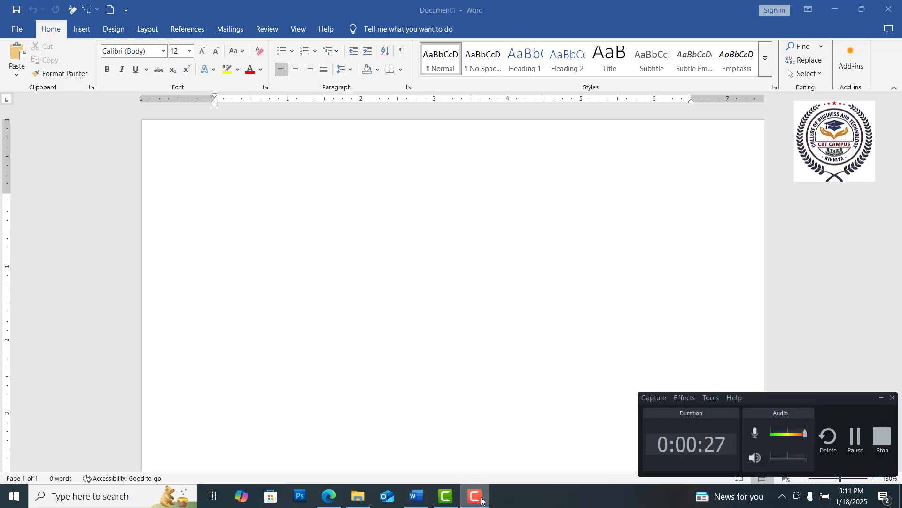
click(481, 500)
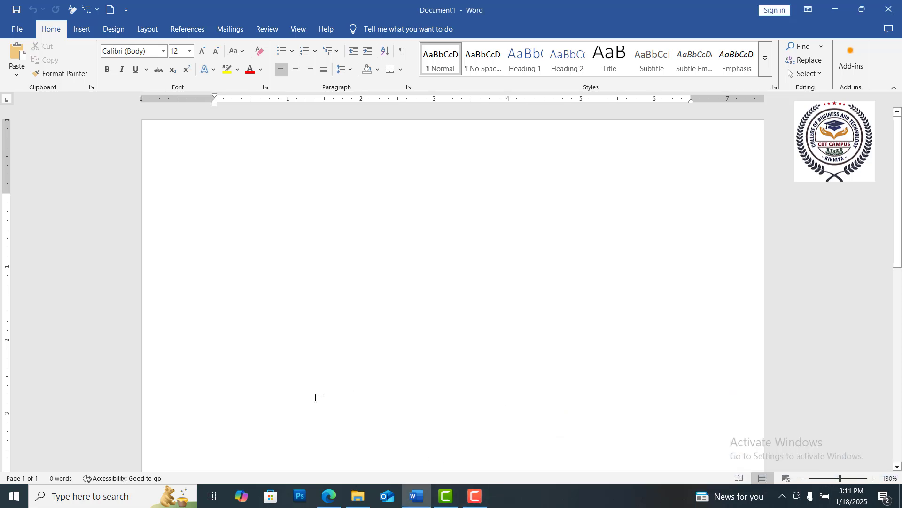
Step: Close the open Word document, relaunch Word from the desktop and create a new blank document
click(893, 10)
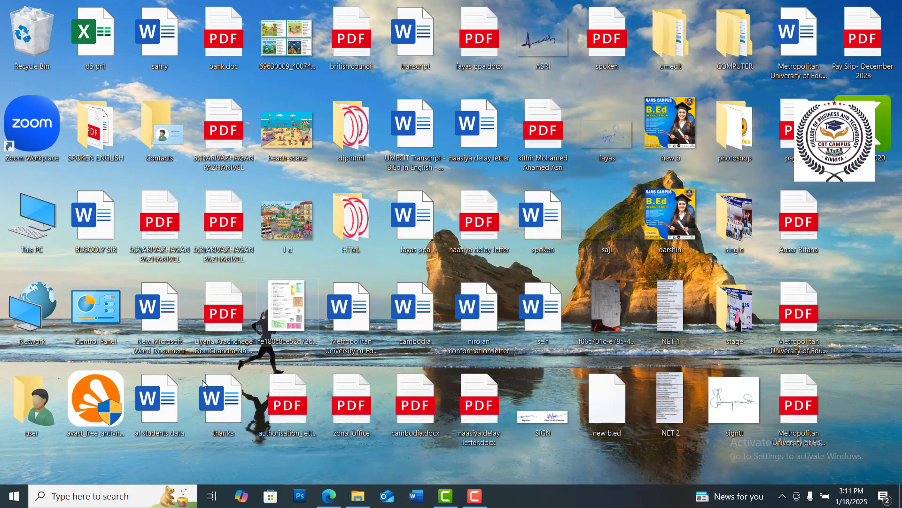
click(9, 505)
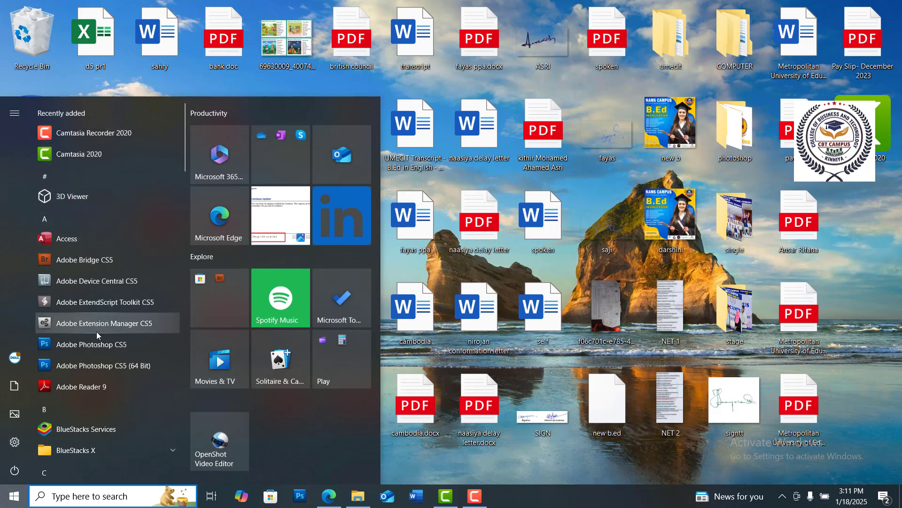
text(w)
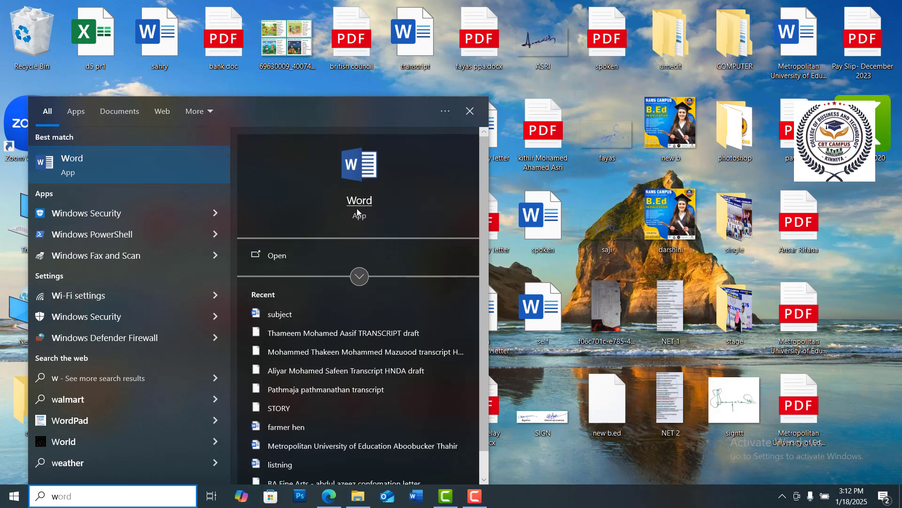
click(362, 172)
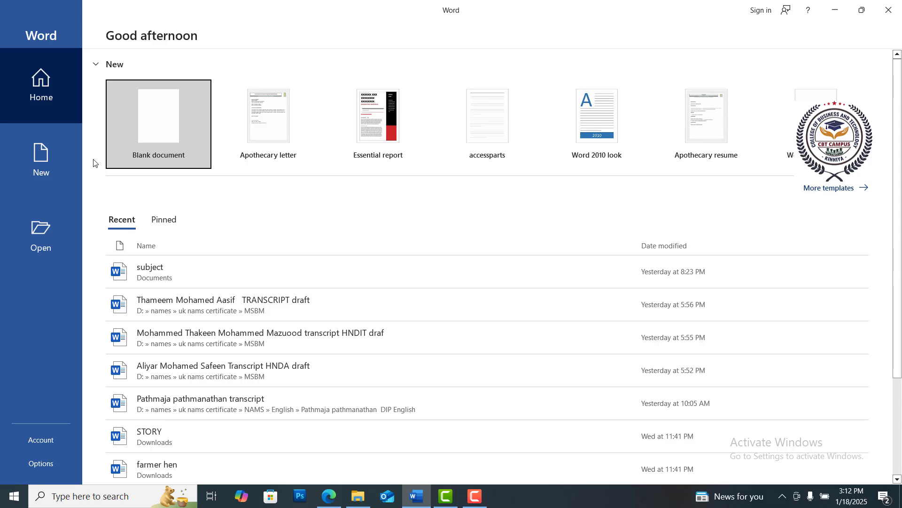
click(163, 129)
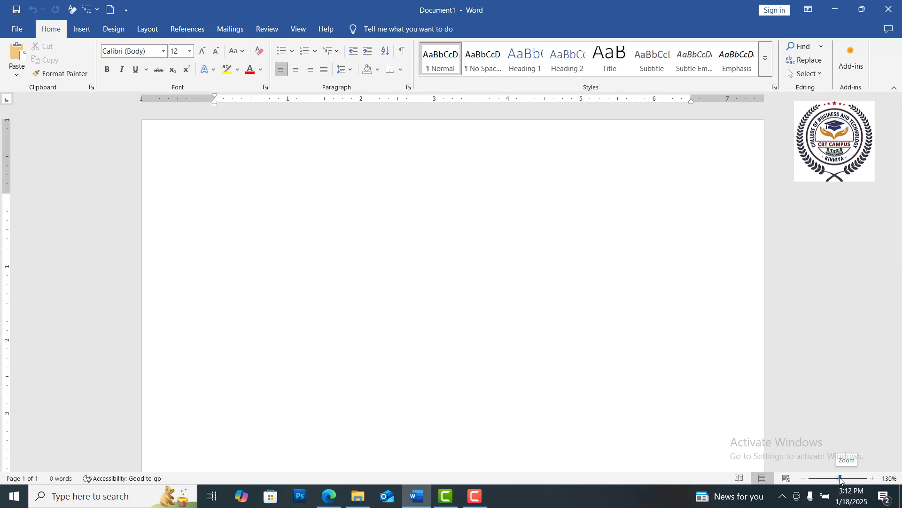
Step: Enter the sample text "eryethyerhyerhers" on the first line of the blank page
drag(841, 479, 822, 479)
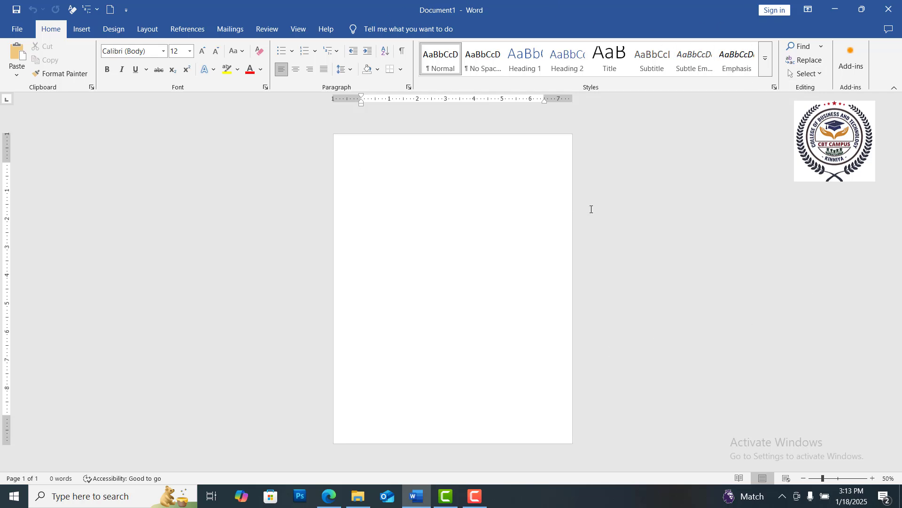
click(831, 478)
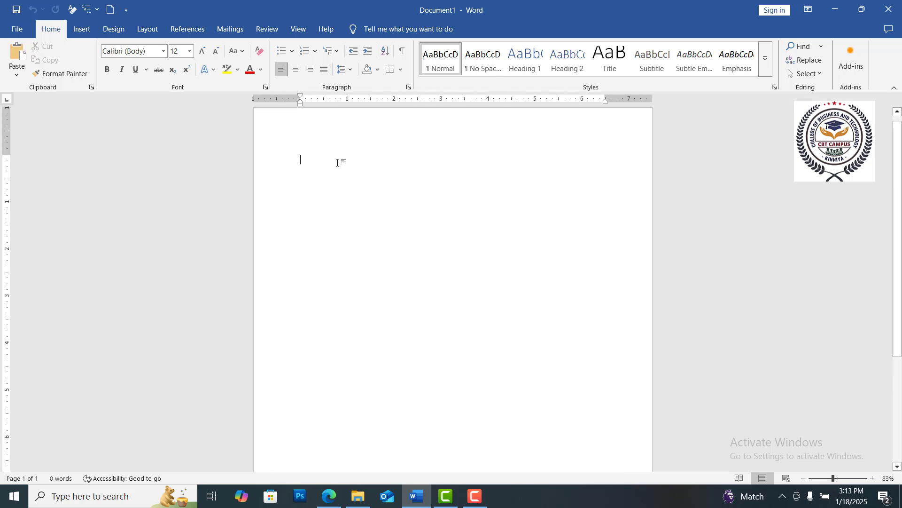
text(eryethyerhyerhers)
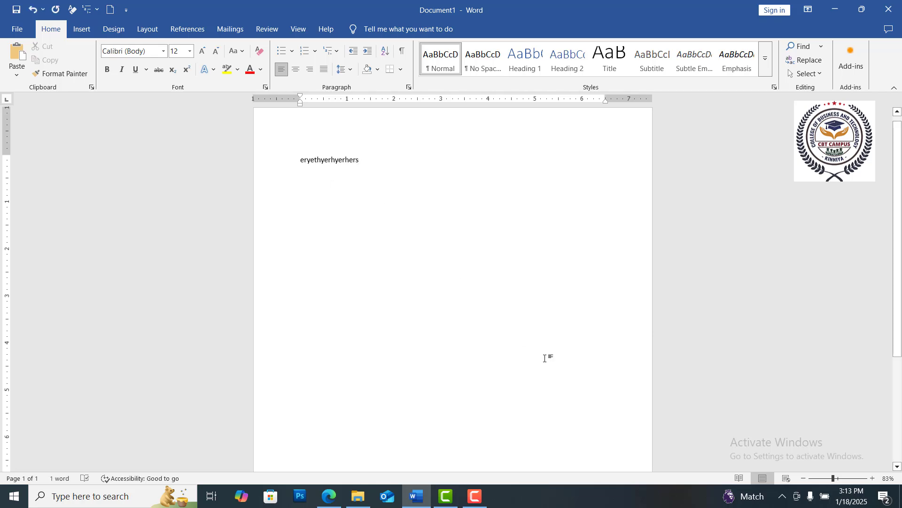
Step: Set the page magnification to 140%
click(841, 478)
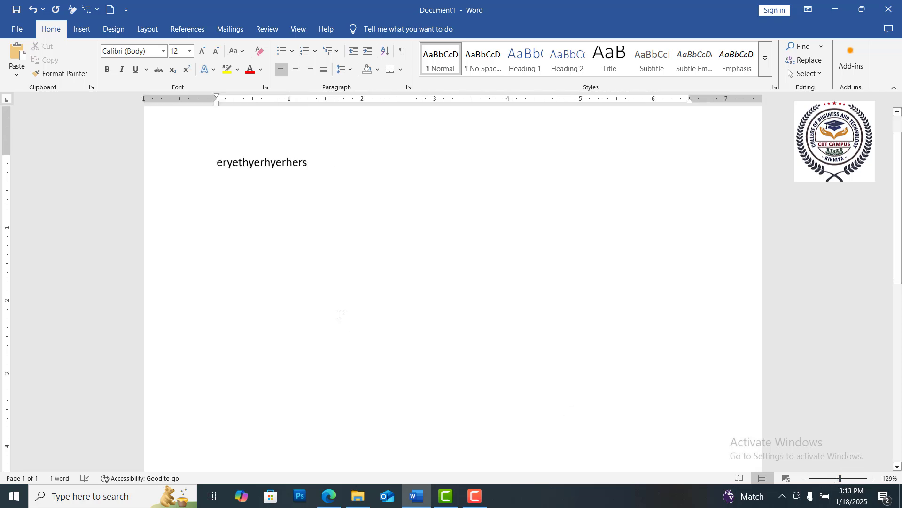
click(873, 478)
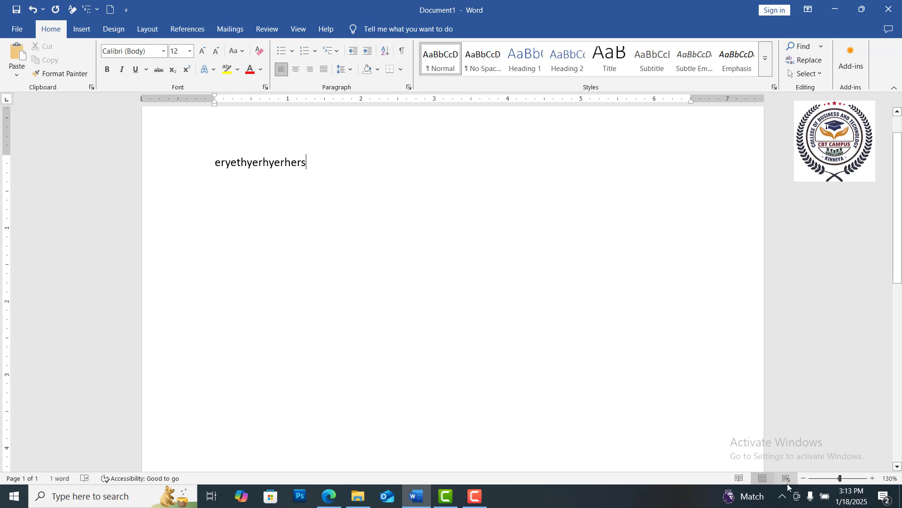
click(803, 478)
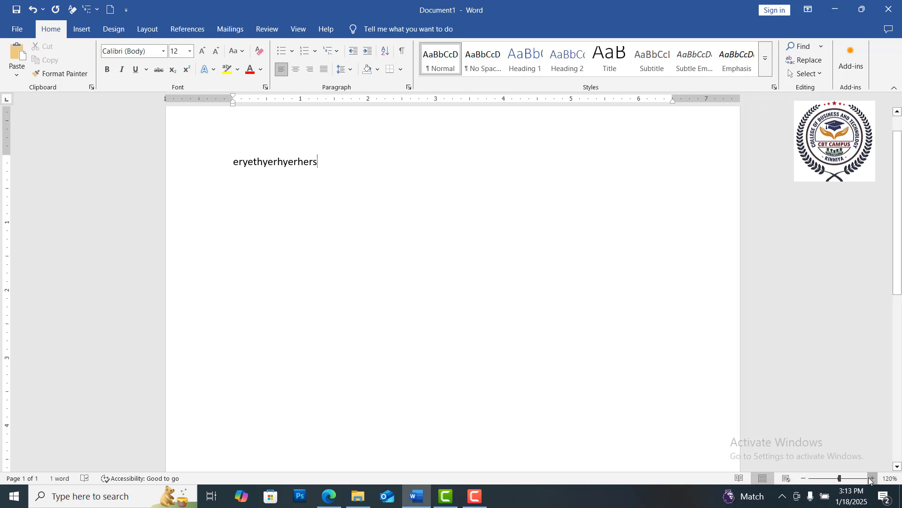
click(870, 478)
click(870, 479)
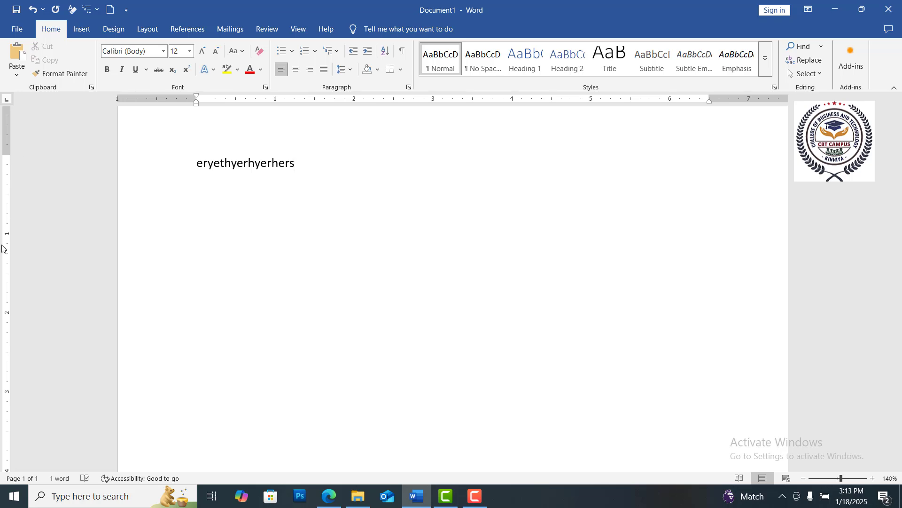
Step: Examine the ribbon's command groups from Home through View, and the commands available for managing files
click(295, 31)
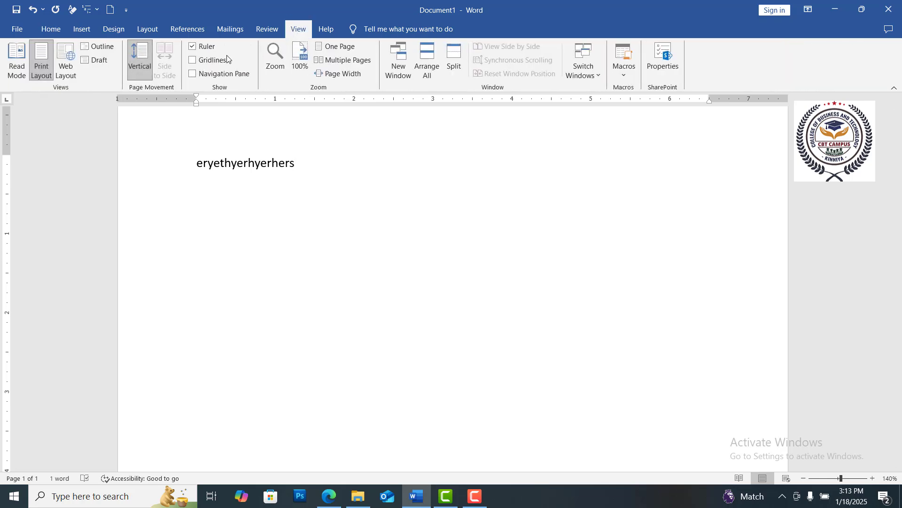
click(25, 30)
click(15, 35)
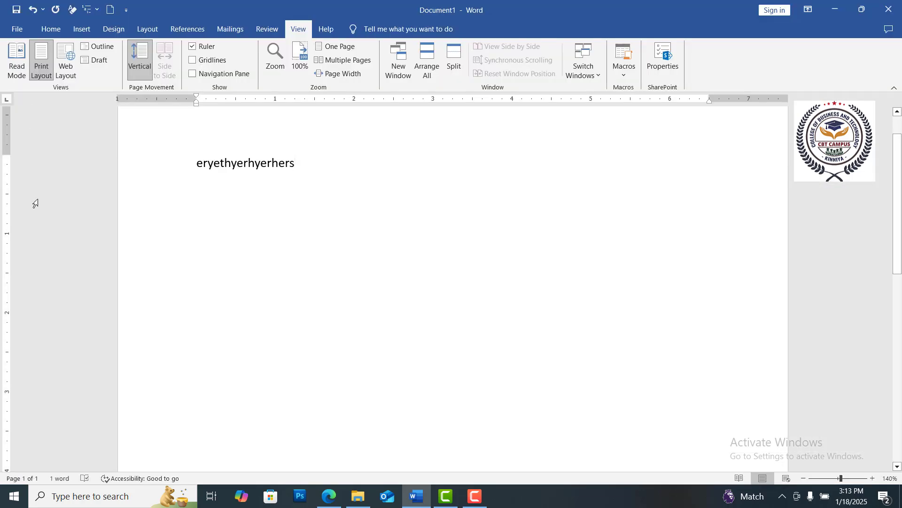
scroll(167, 215, up, 1)
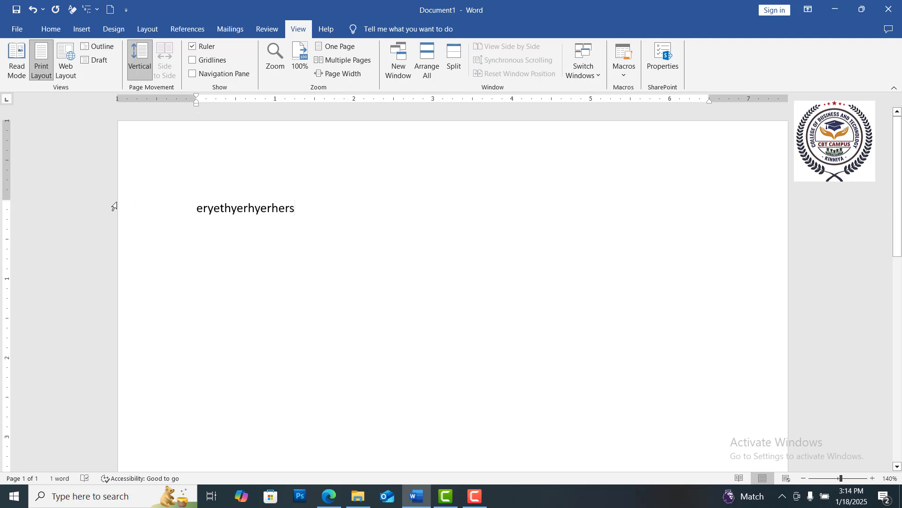
click(195, 211)
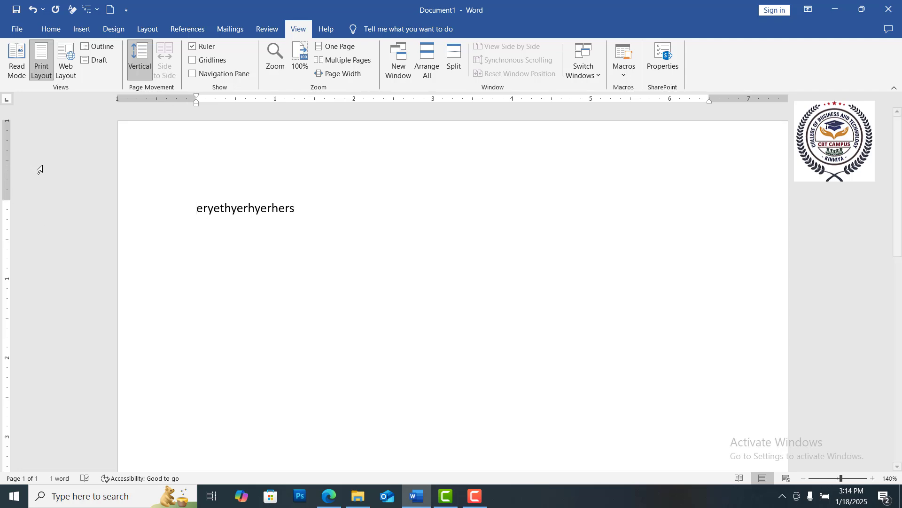
click(13, 35)
key(Escape)
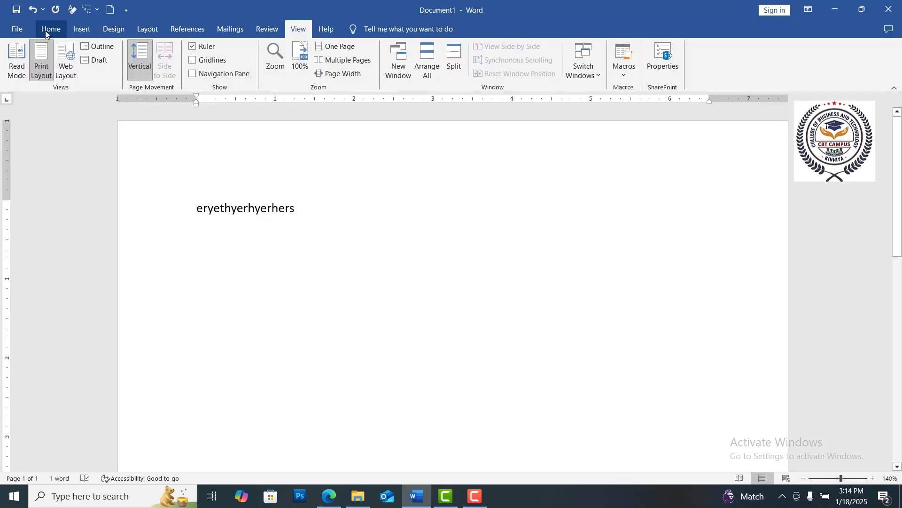
click(45, 30)
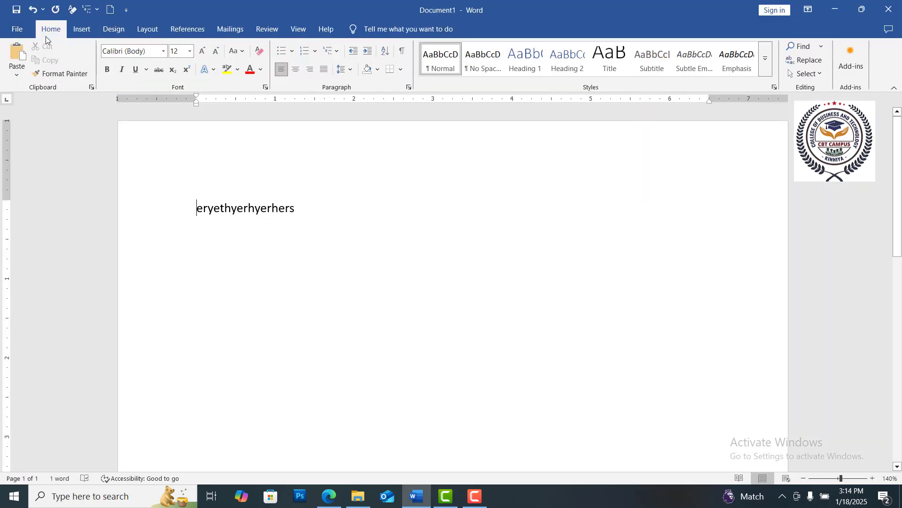
click(82, 33)
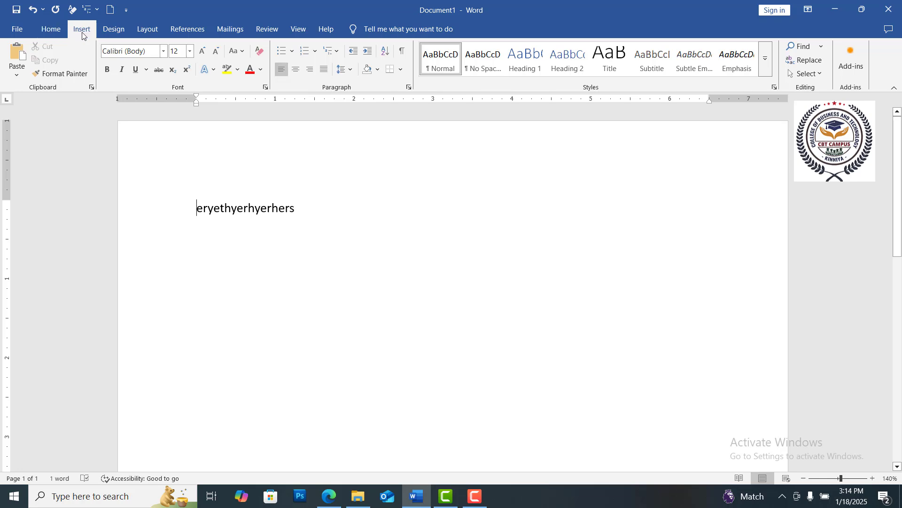
click(115, 33)
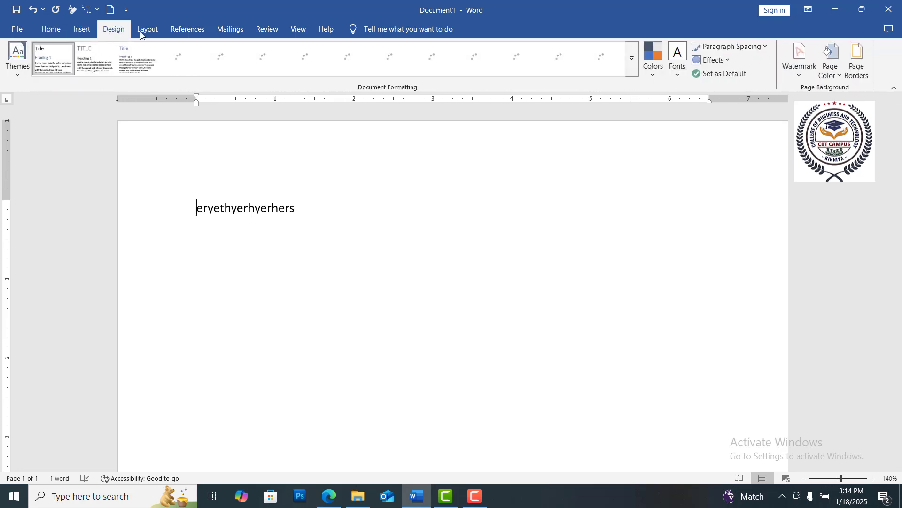
click(148, 31)
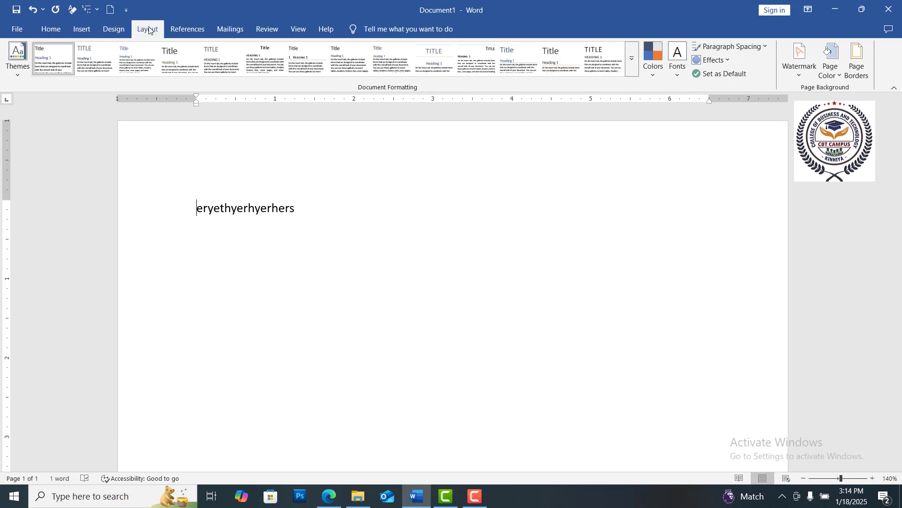
click(186, 30)
click(230, 30)
click(267, 30)
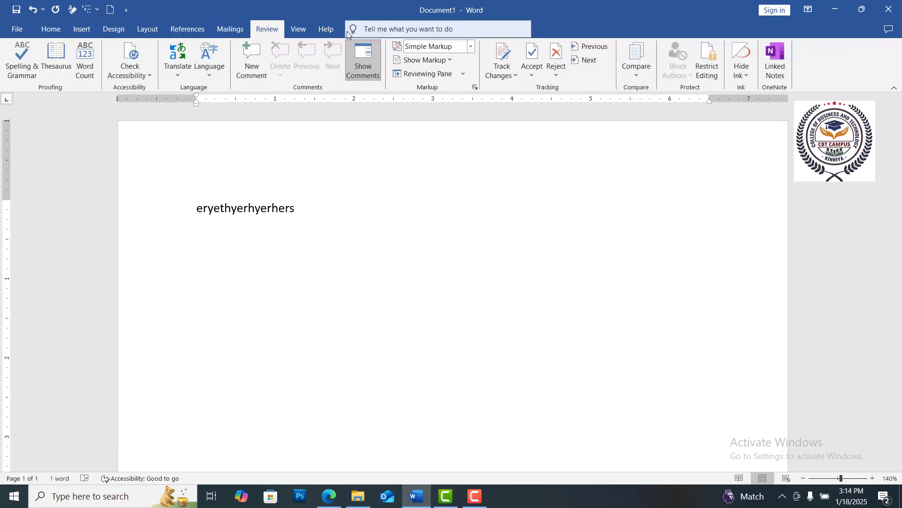
click(298, 28)
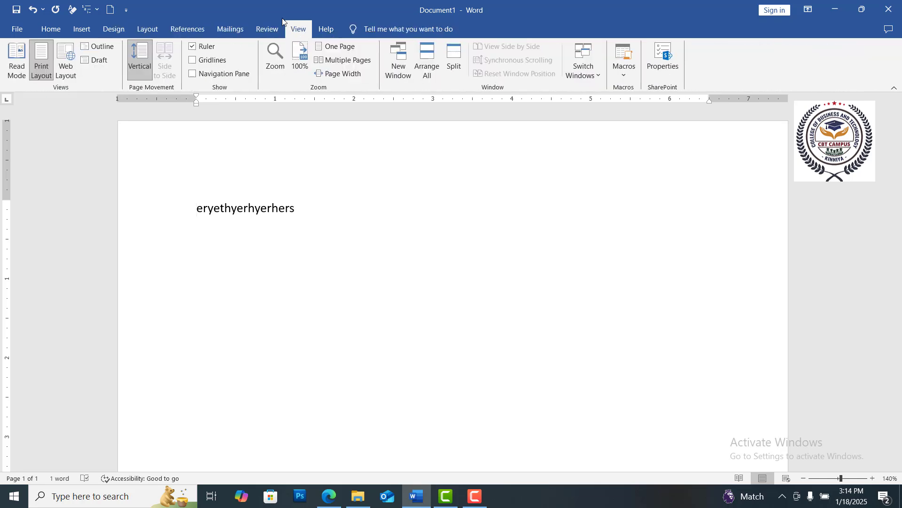
click(50, 29)
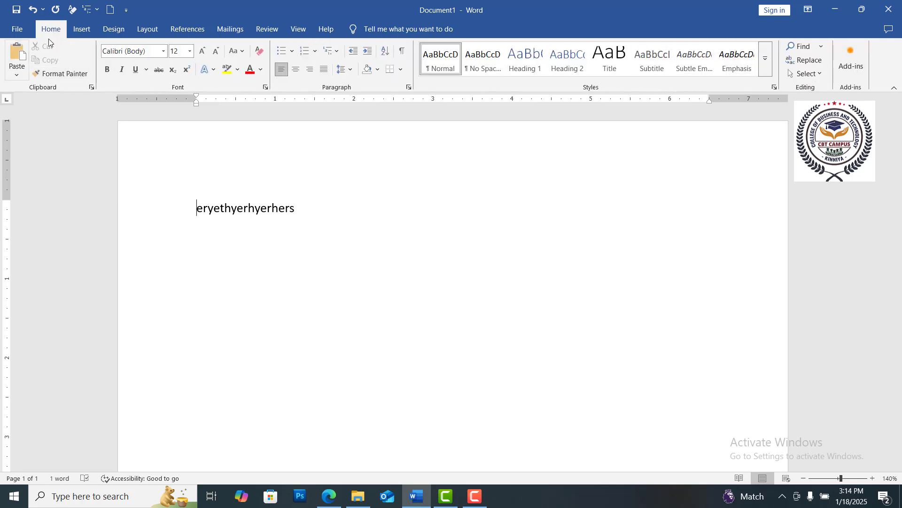
click(82, 29)
click(50, 29)
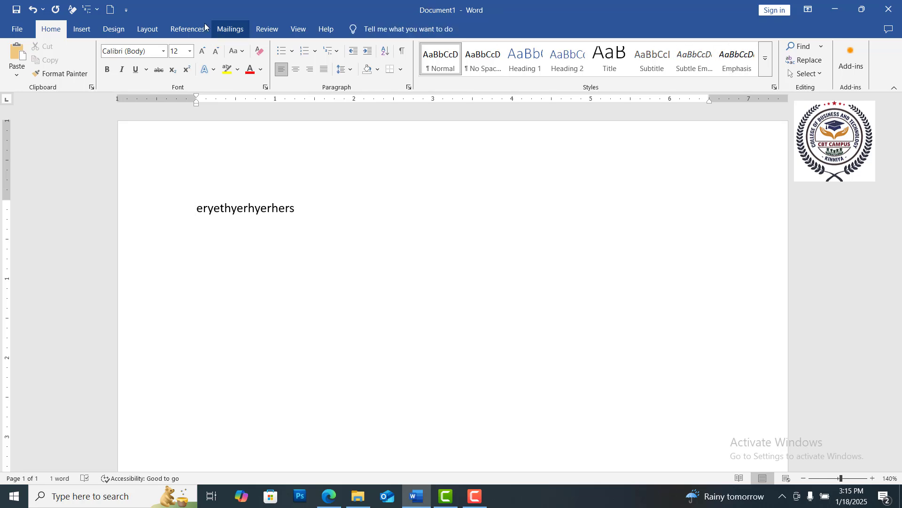
click(14, 31)
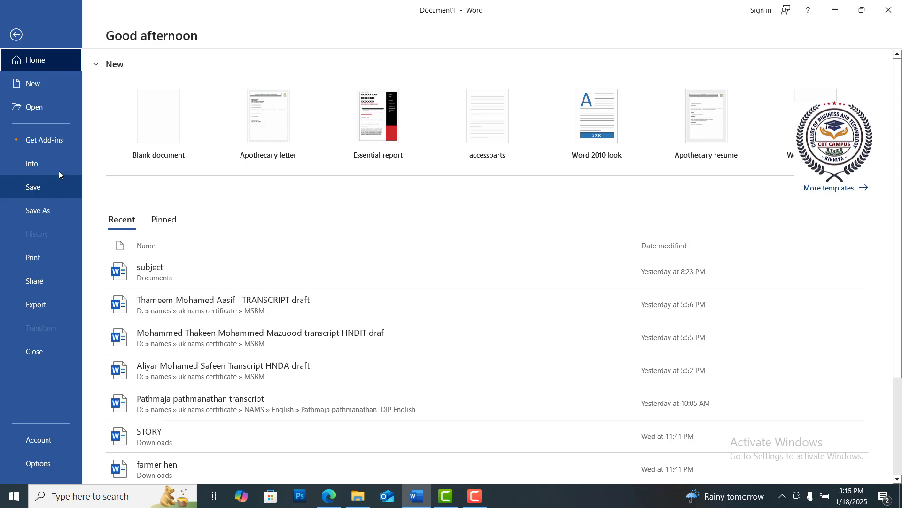
click(16, 35)
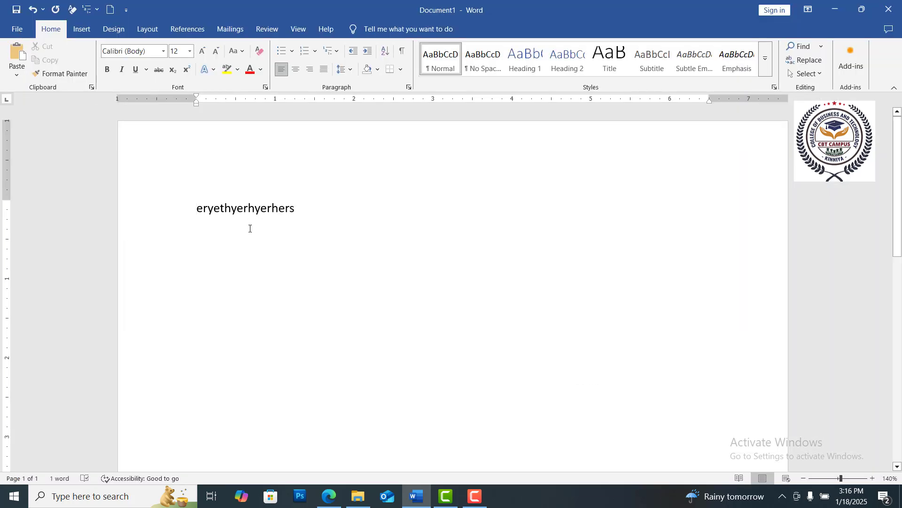
Step: Add the sample text "dsgfasgasgewagtewgtwetge" after the first word, separated by spaces, and select the whole line
click(308, 212)
text(dsgfasgasgewa)
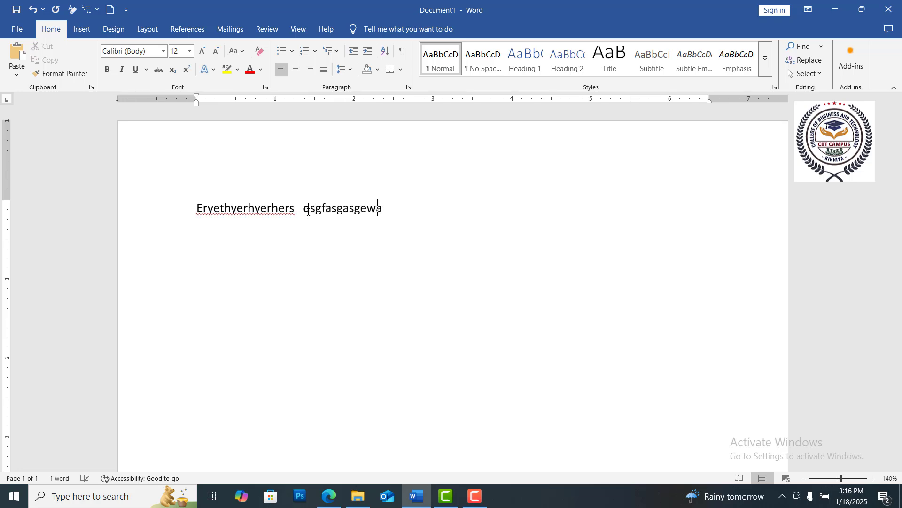
text(gtewgtwetge)
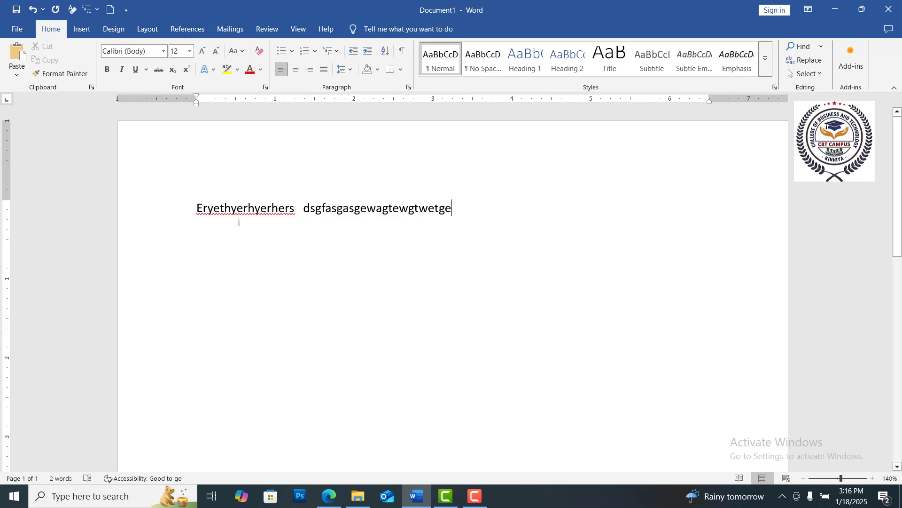
drag(196, 208, 452, 208)
click(310, 207)
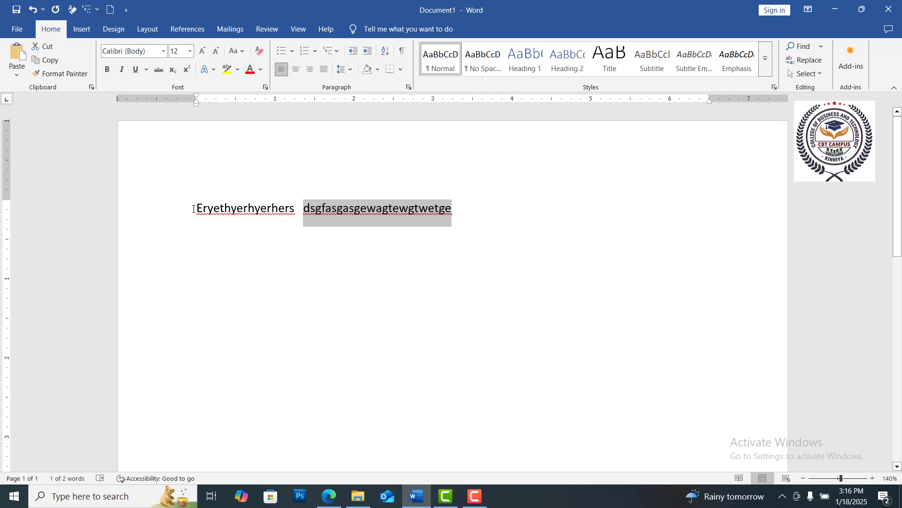
drag(195, 209, 466, 210)
Step: Save the document in the Documents folder as a Word Document, using the person's first name as the file name
click(19, 30)
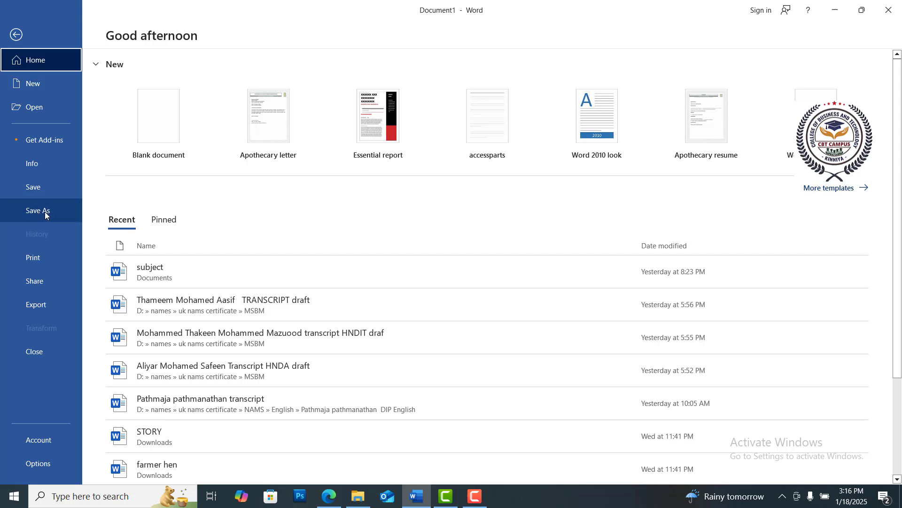
click(44, 212)
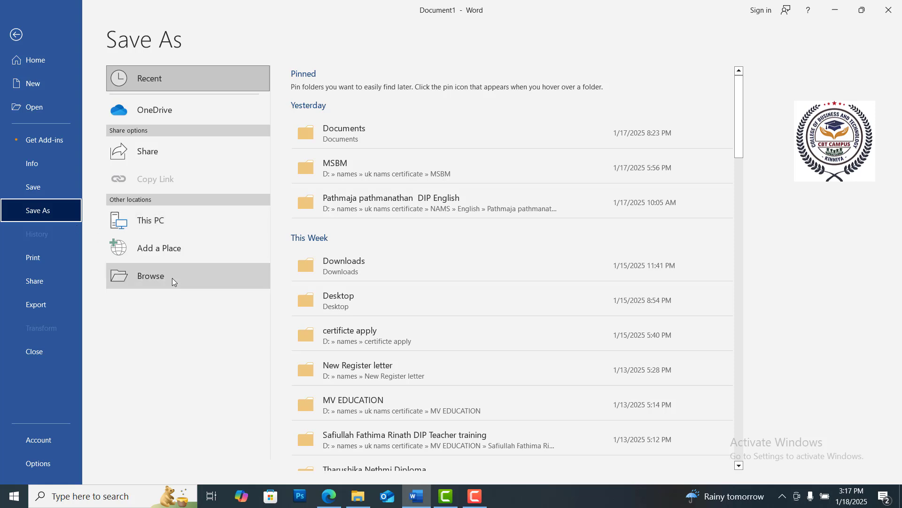
click(328, 142)
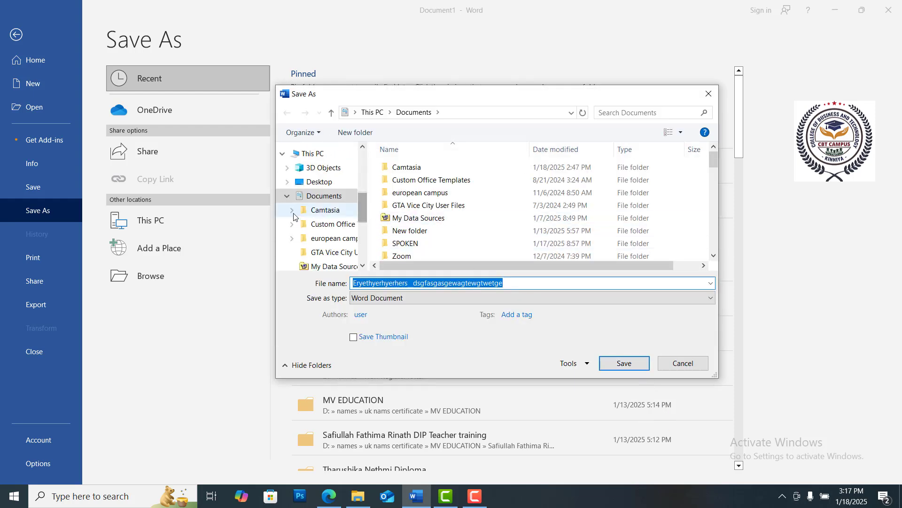
click(285, 198)
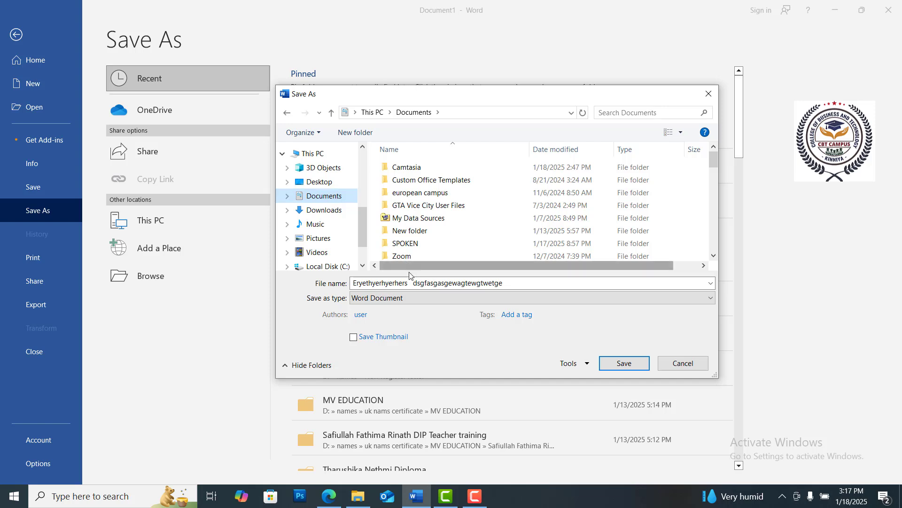
click(522, 282)
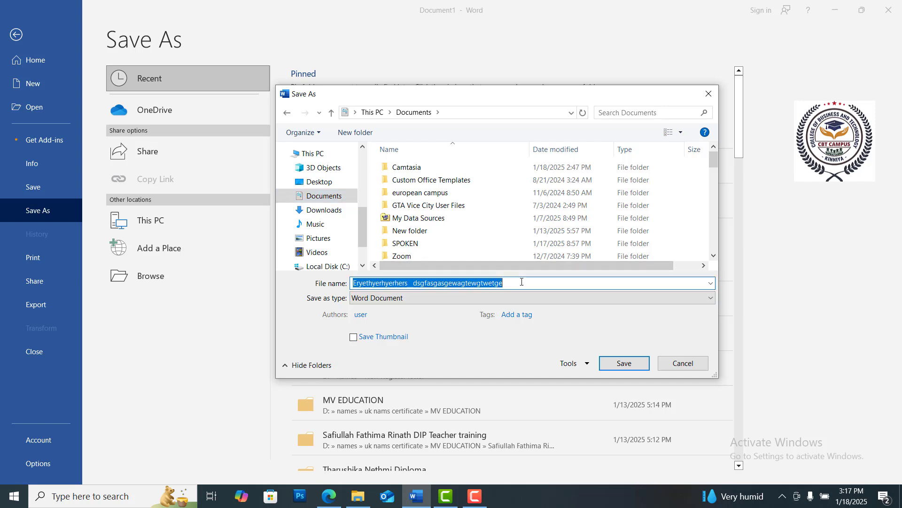
text(aras)
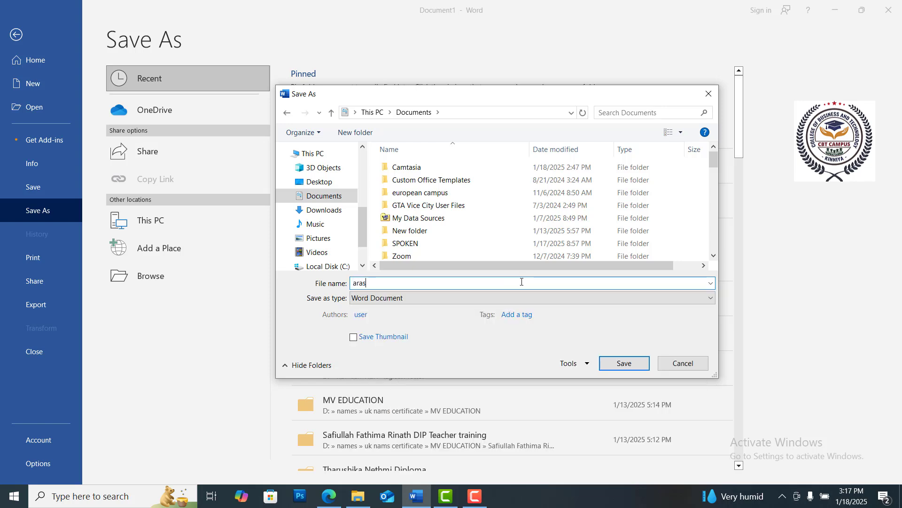
key(BackSpace)
text(fath)
click(617, 369)
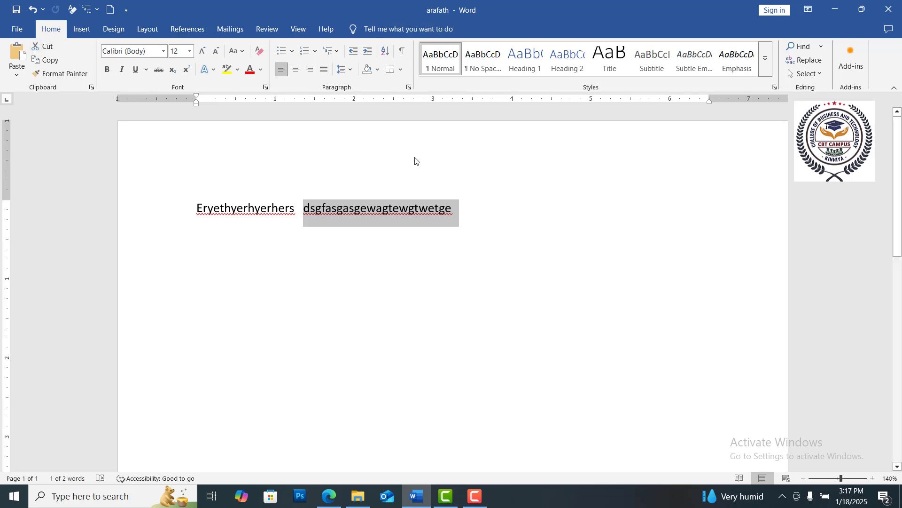
Step: Close the document and open the Documents folder inside the desktop's user folder
click(899, 14)
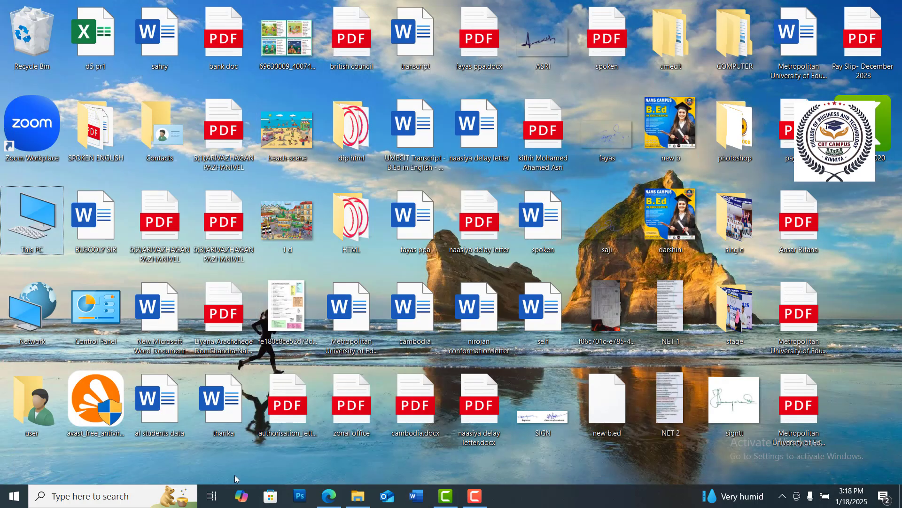
double_click(32, 398)
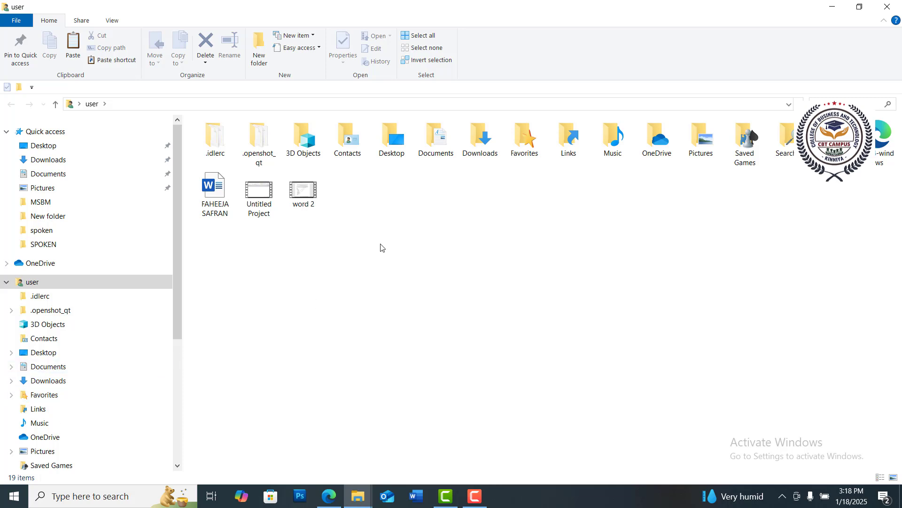
double_click(436, 148)
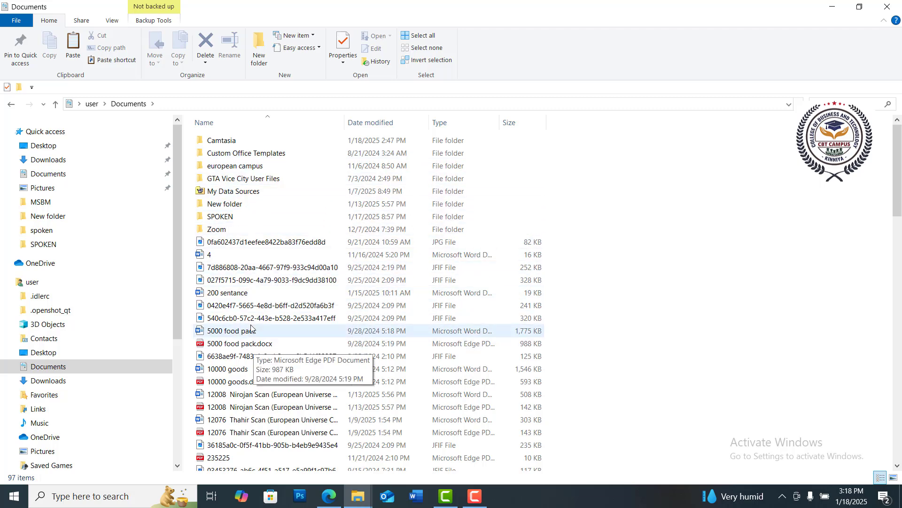
Step: Find the newly saved Word document among the files starting with "a" and reopen it
click(253, 280)
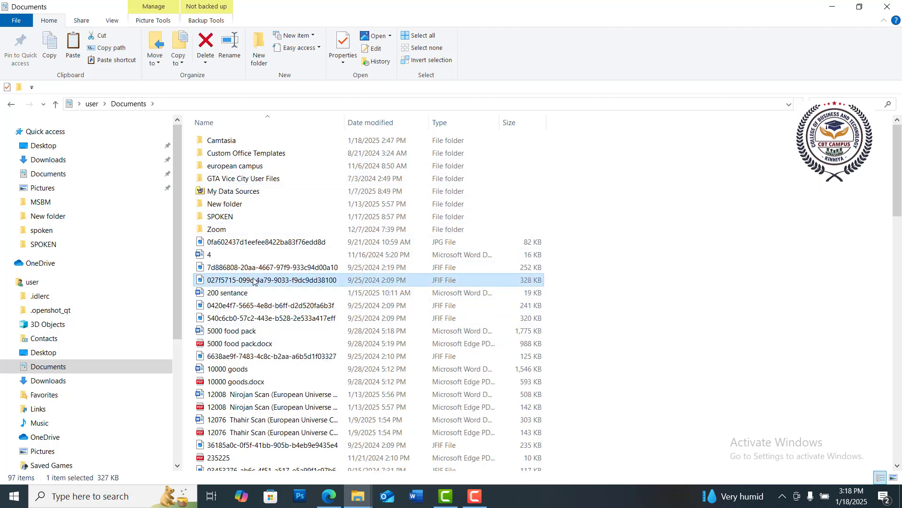
key(a)
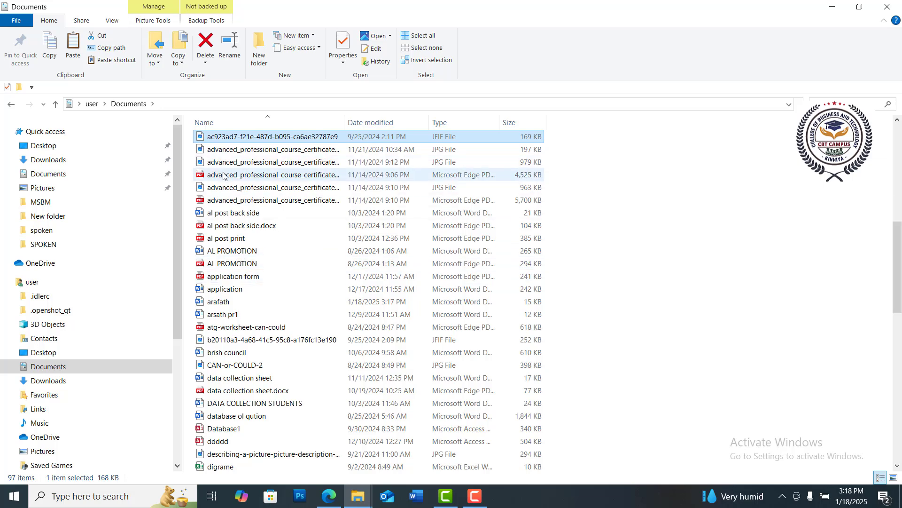
key(Down)
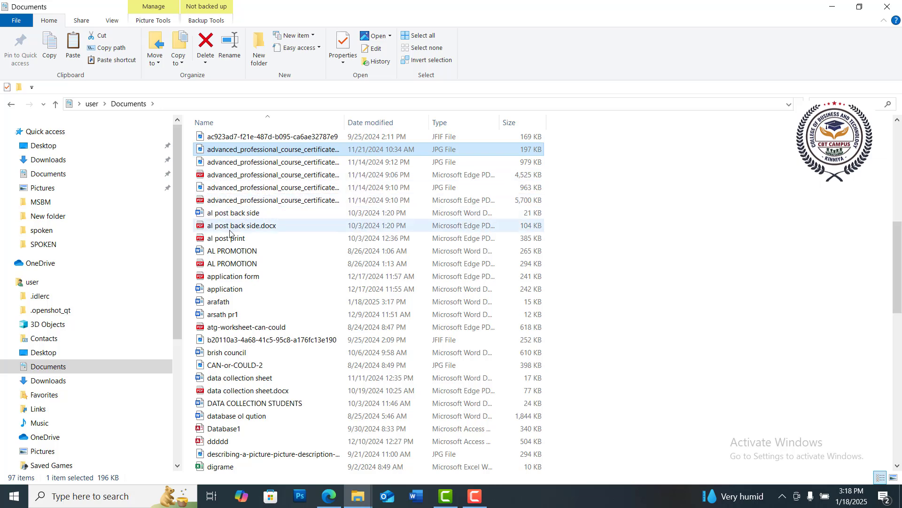
click(223, 307)
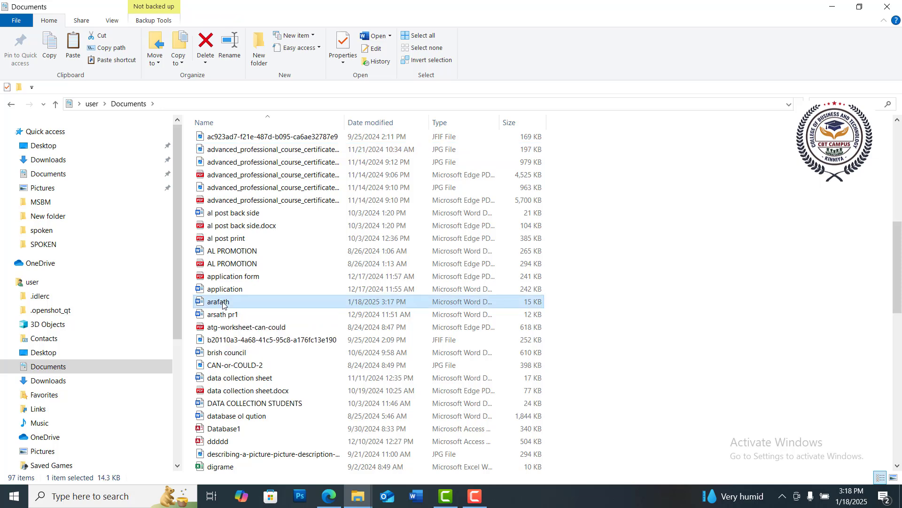
right_click(223, 306)
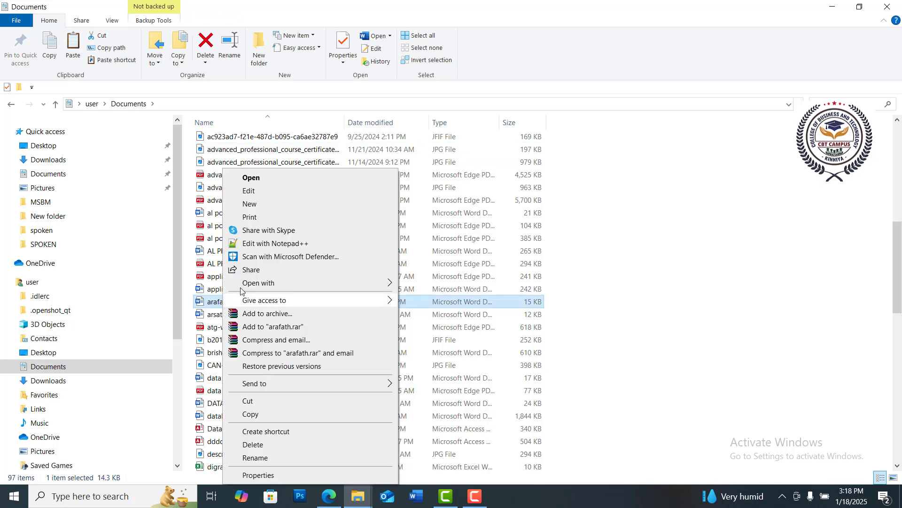
click(260, 179)
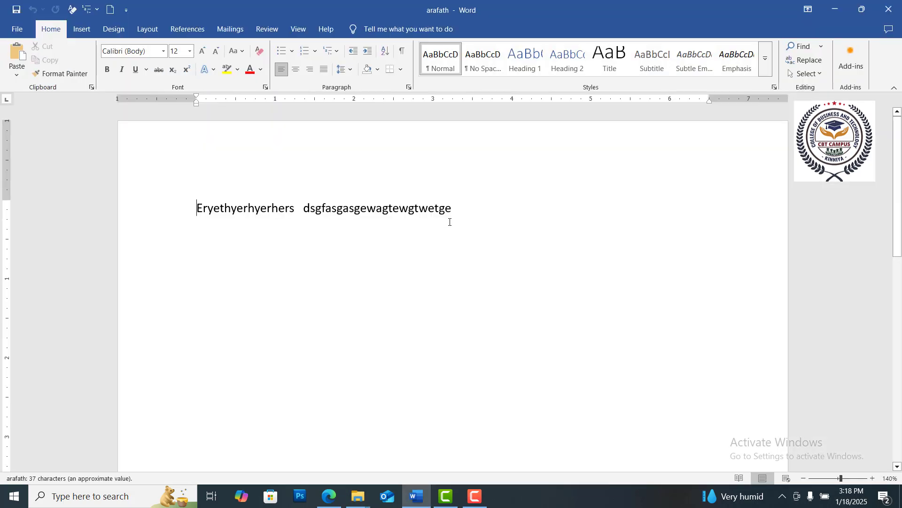
Step: Append the sample text "dgaerraehaerherherh" to the end of the line, separated by spaces, and save the changes
click(478, 210)
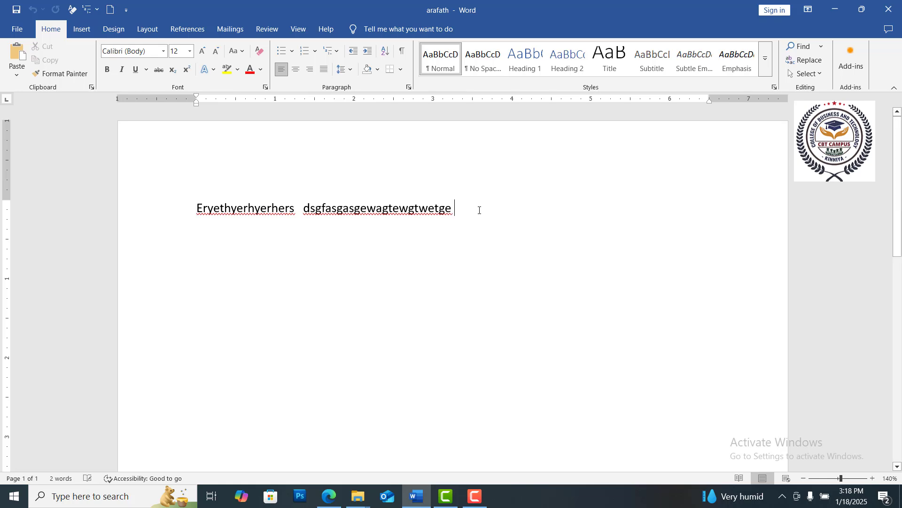
text(dgaerraehaerherherh)
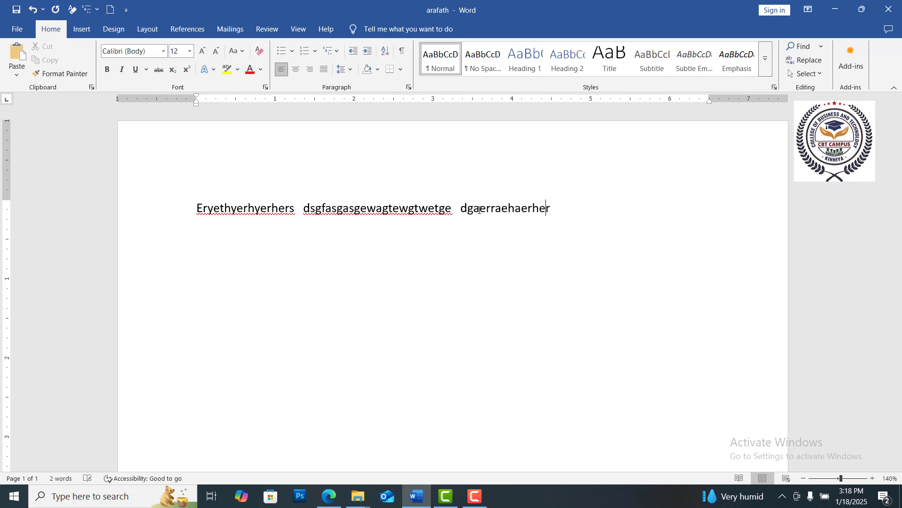
click(16, 30)
click(17, 34)
click(18, 29)
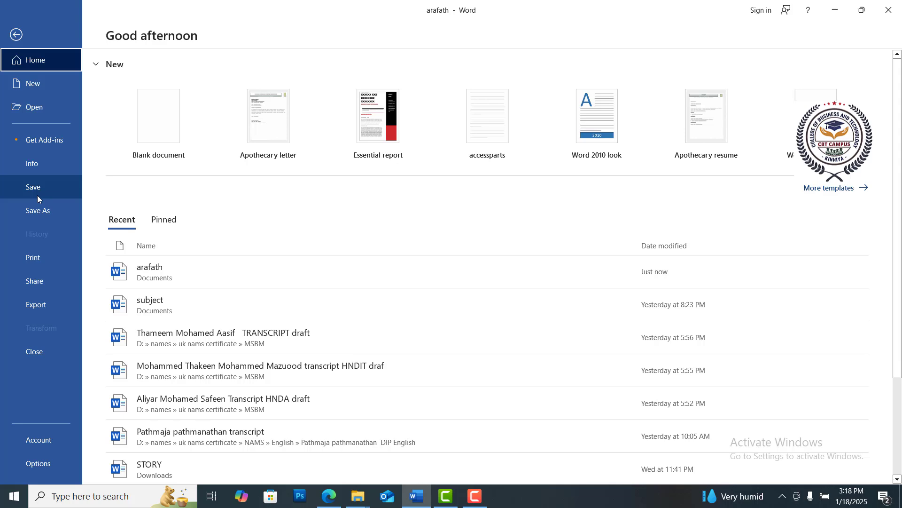
click(38, 195)
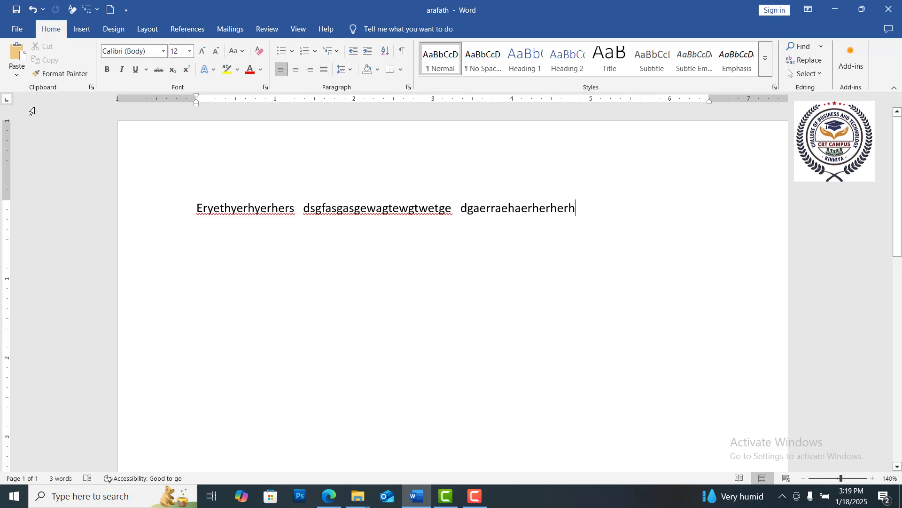
click(17, 29)
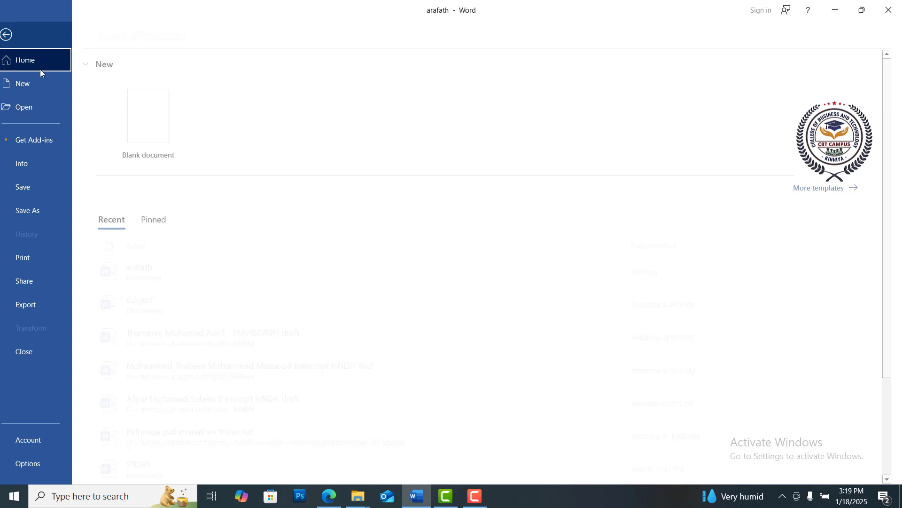
click(41, 193)
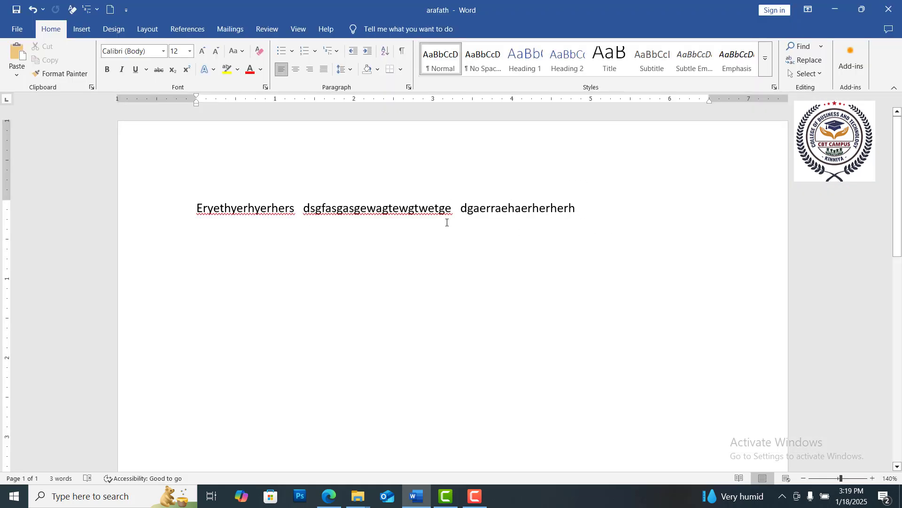
Step: Examine the print preview and available printers, trying EPSON L130 Series and switching back to EPSON L110 Series
click(15, 33)
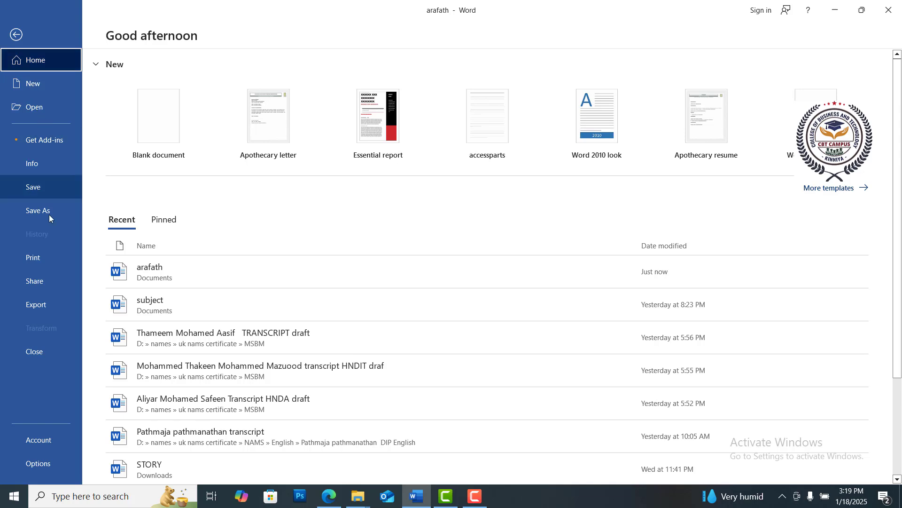
click(41, 260)
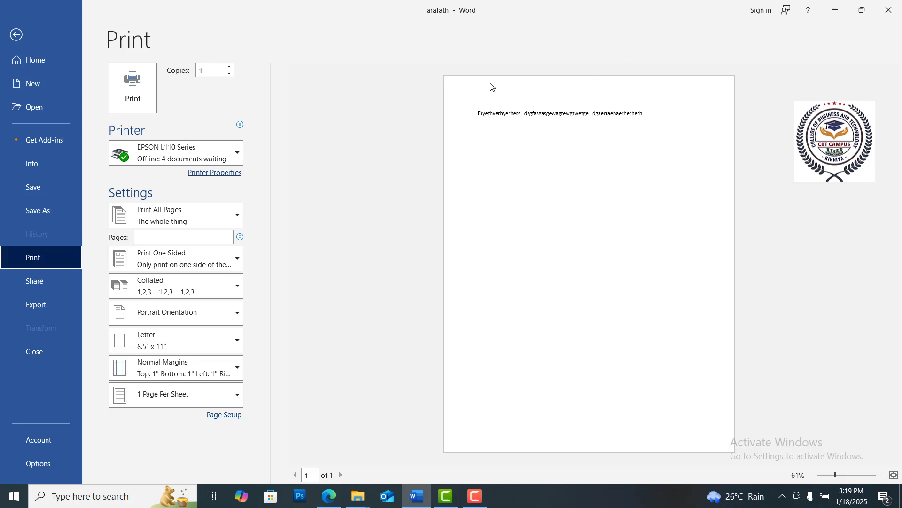
click(224, 160)
click(193, 205)
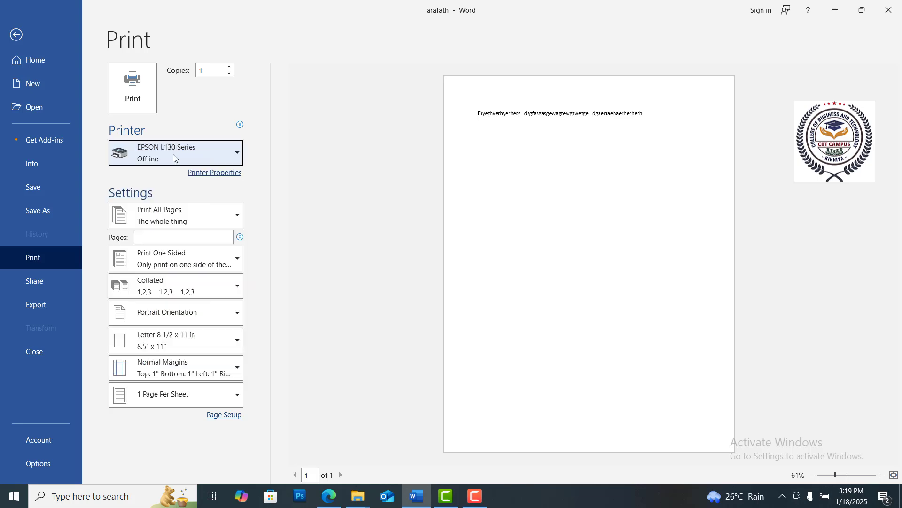
click(147, 163)
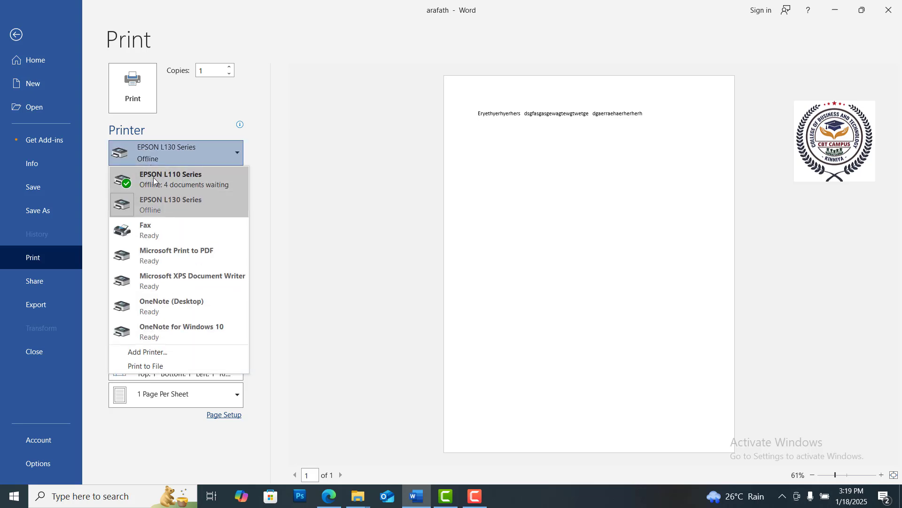
click(154, 176)
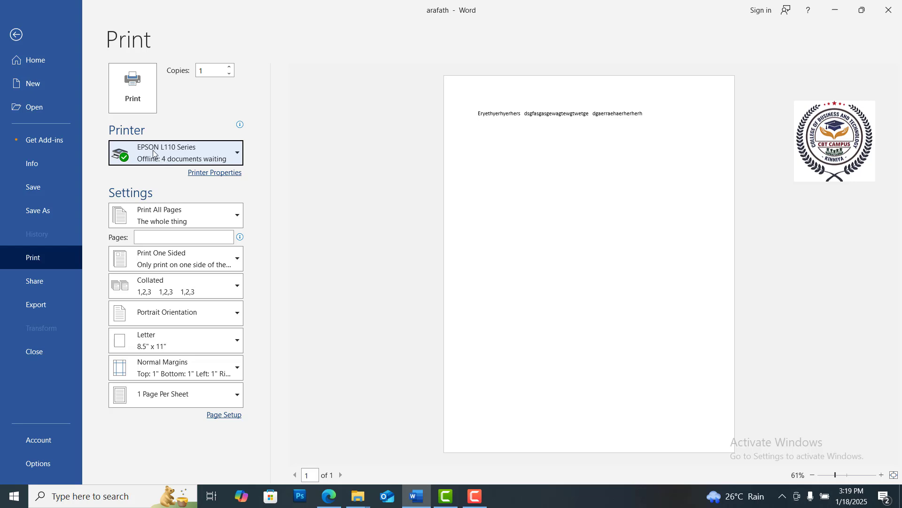
mouse_move(158, 156)
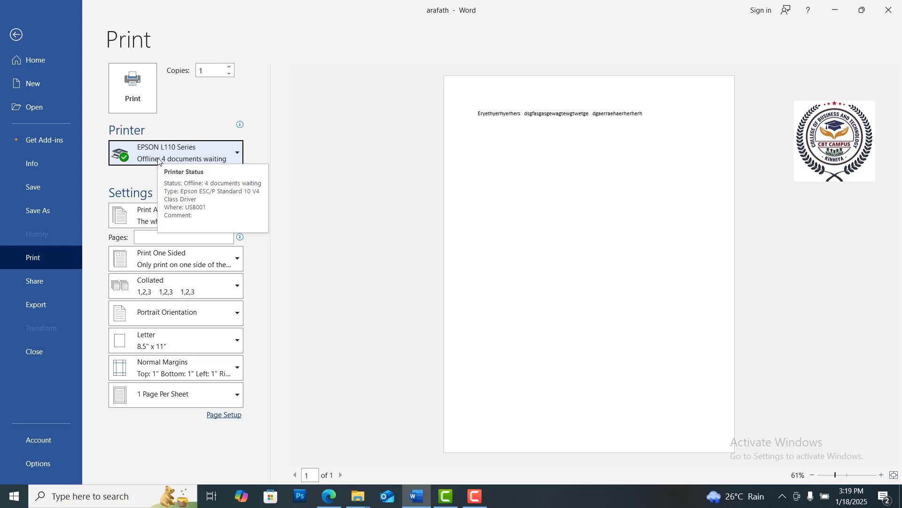
click(163, 156)
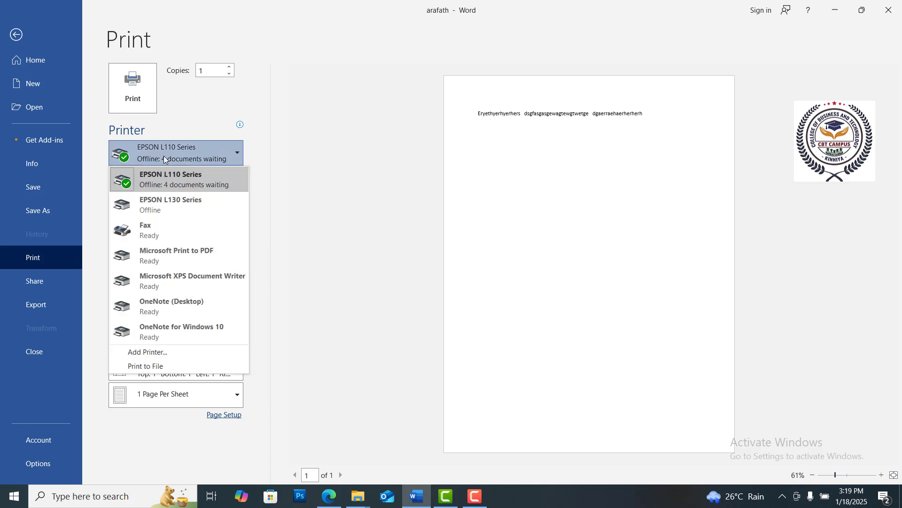
click(164, 157)
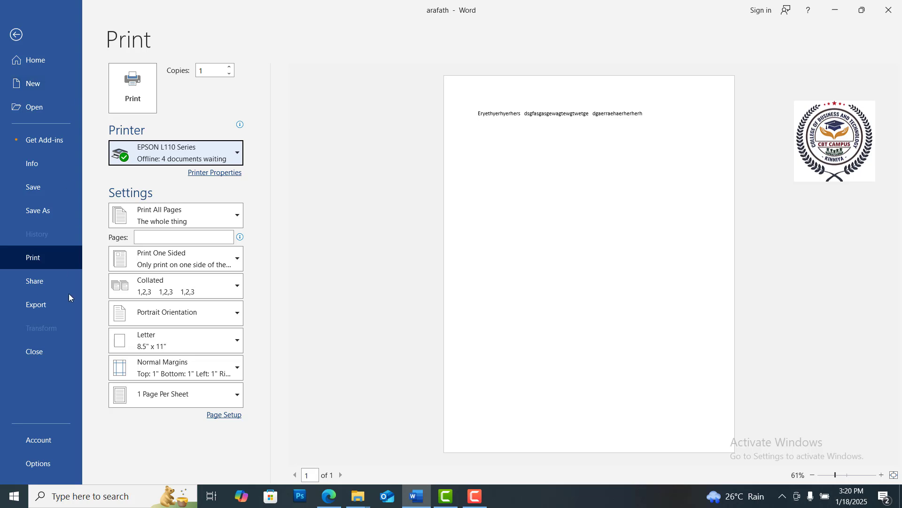
Step: Examine the document's sharing and export options, including the PDF/XPS publishing dialog, and leave without publishing
click(35, 285)
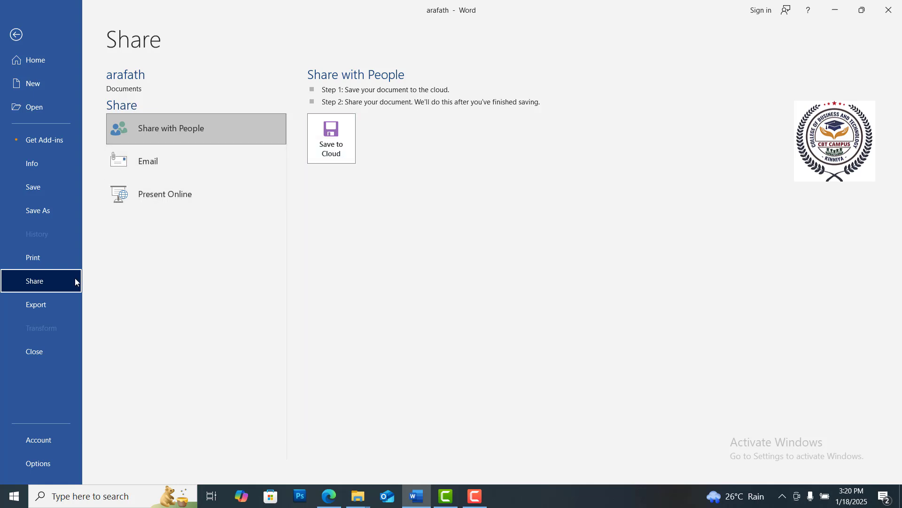
click(46, 316)
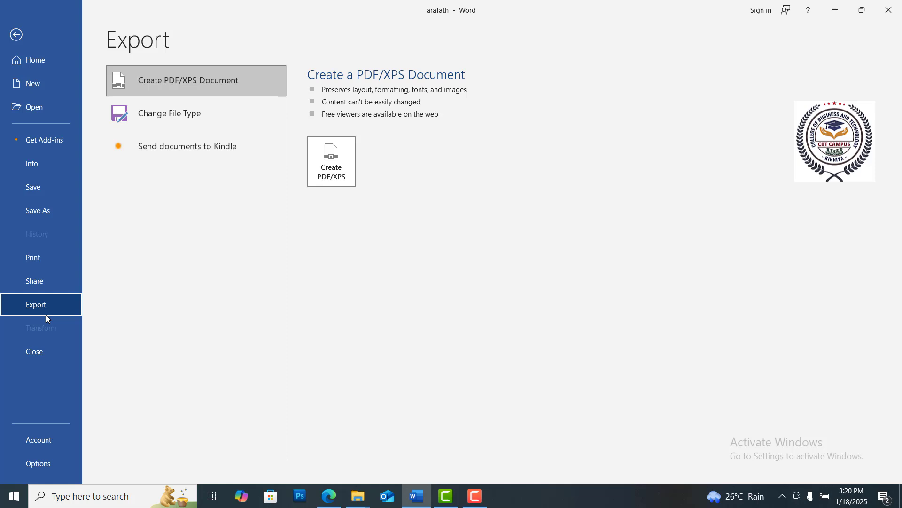
click(334, 173)
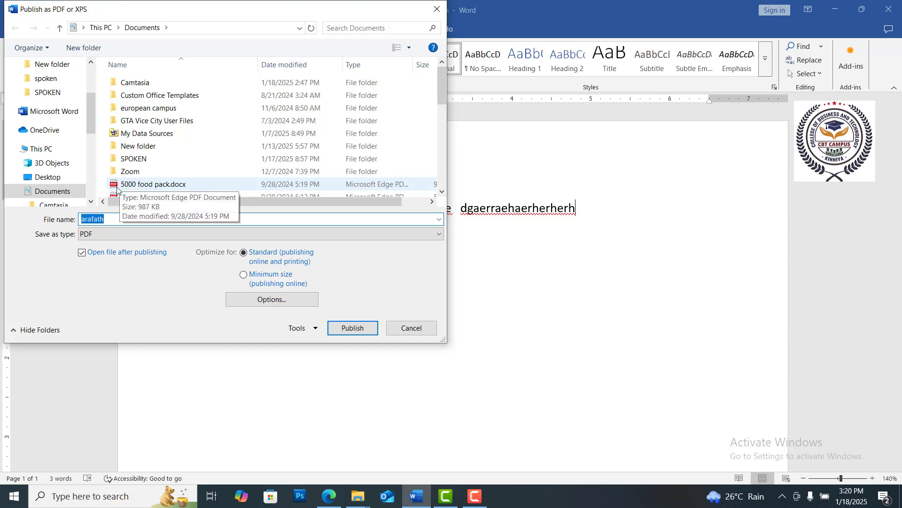
click(411, 328)
Step: Change the font of the whole sample text line to Adankappidaari
click(186, 215)
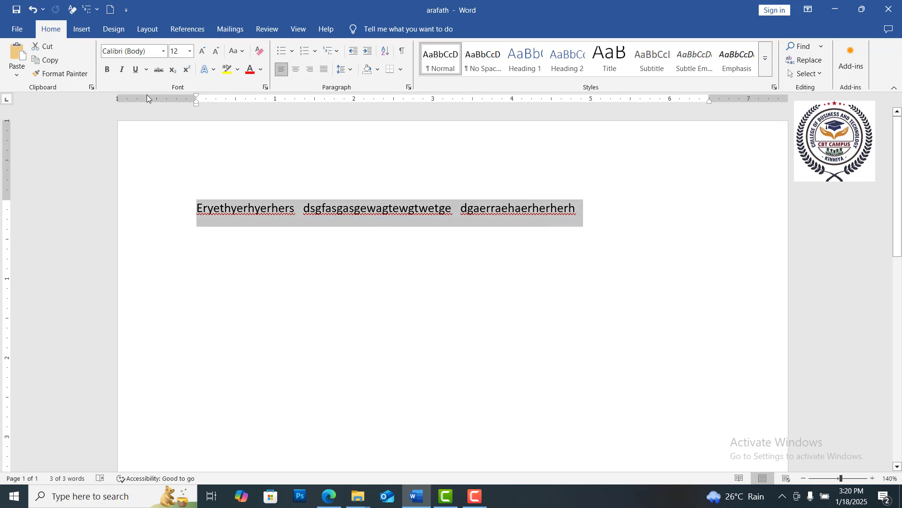
click(163, 51)
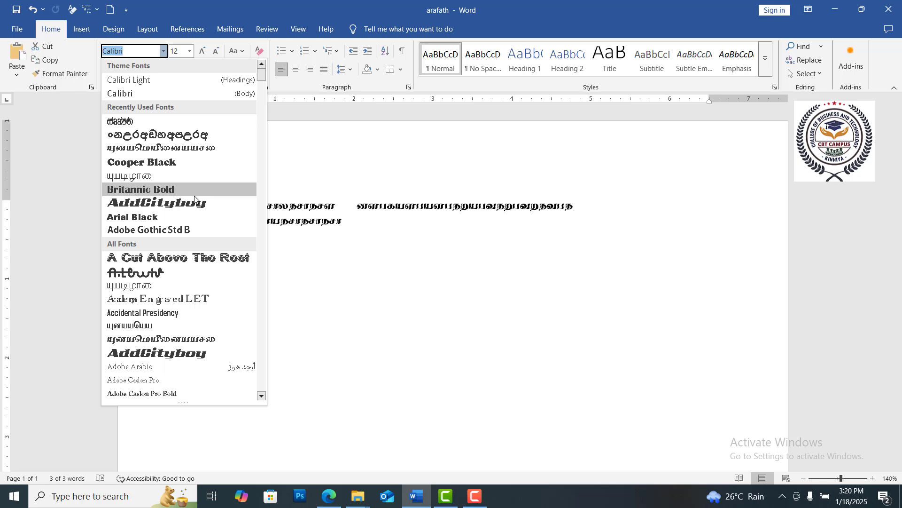
click(162, 148)
click(309, 221)
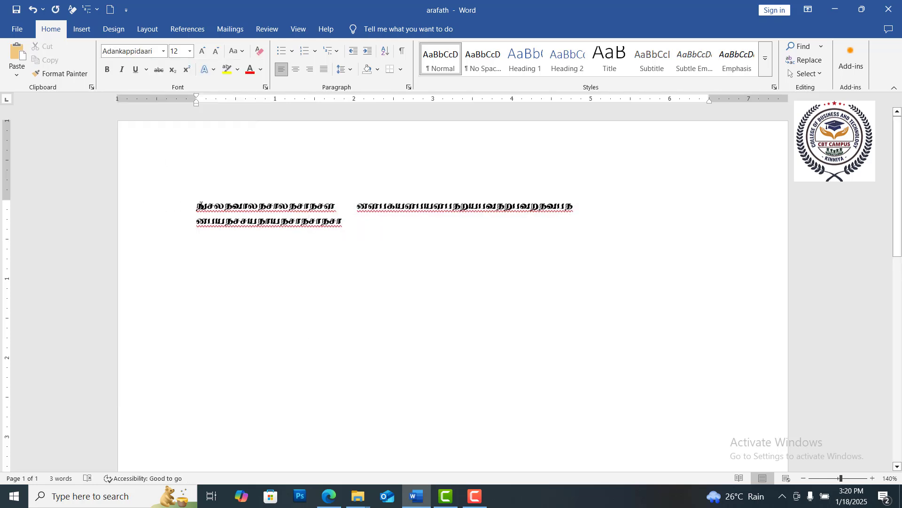
Step: Set the font of the whole sample text line to Calibri Light (Headings)
drag(201, 206, 409, 270)
click(409, 270)
drag(302, 225, 145, 189)
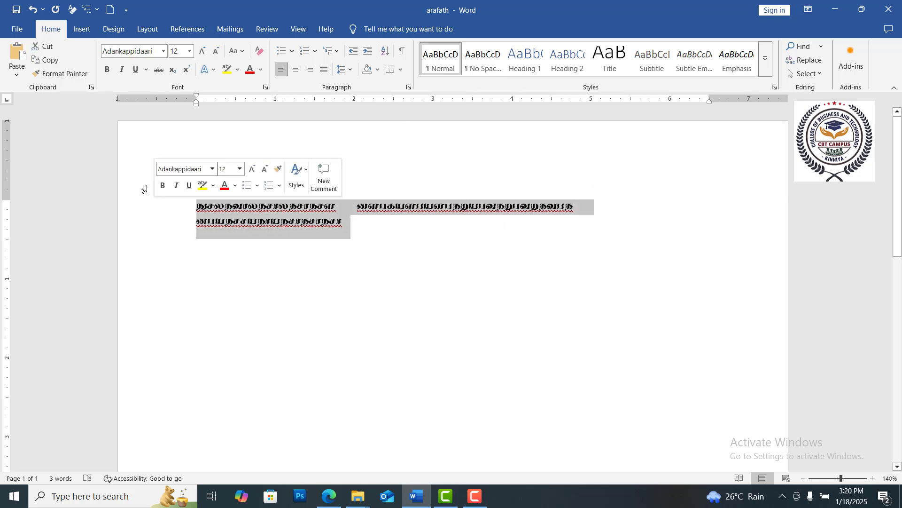
click(228, 251)
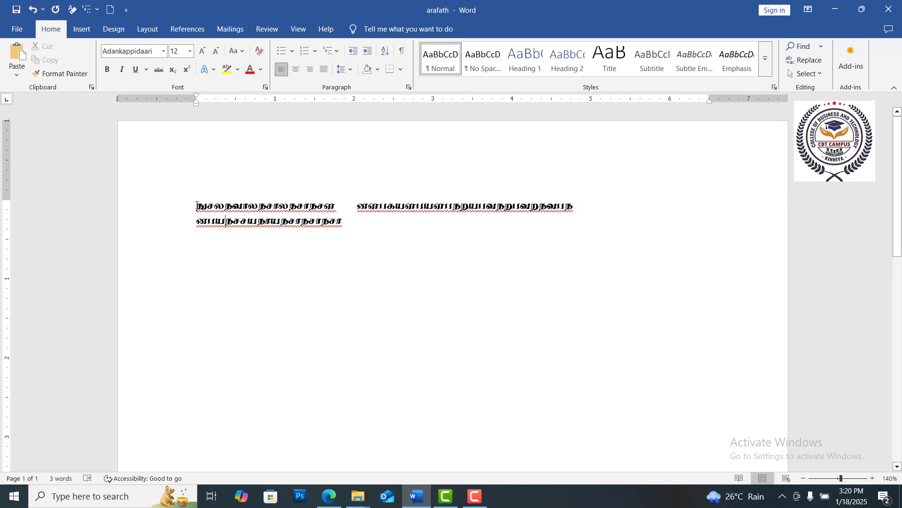
drag(200, 205, 433, 232)
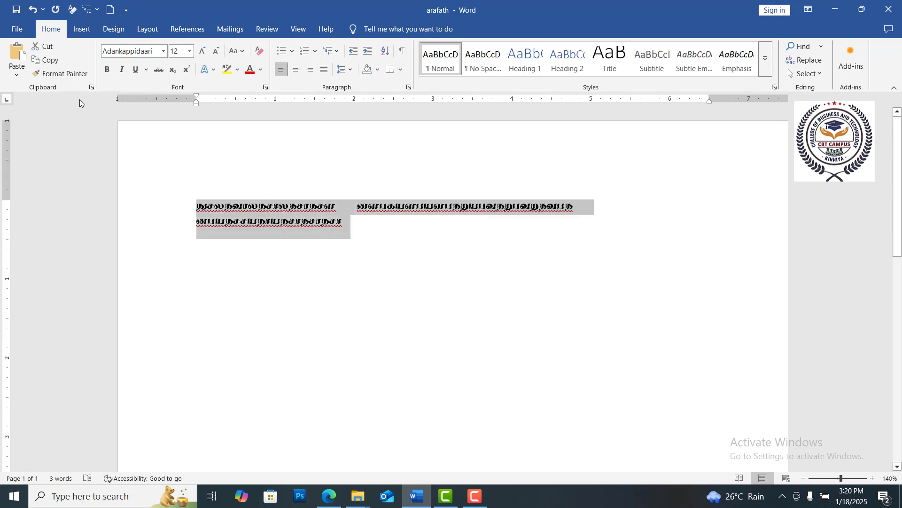
click(164, 51)
click(134, 82)
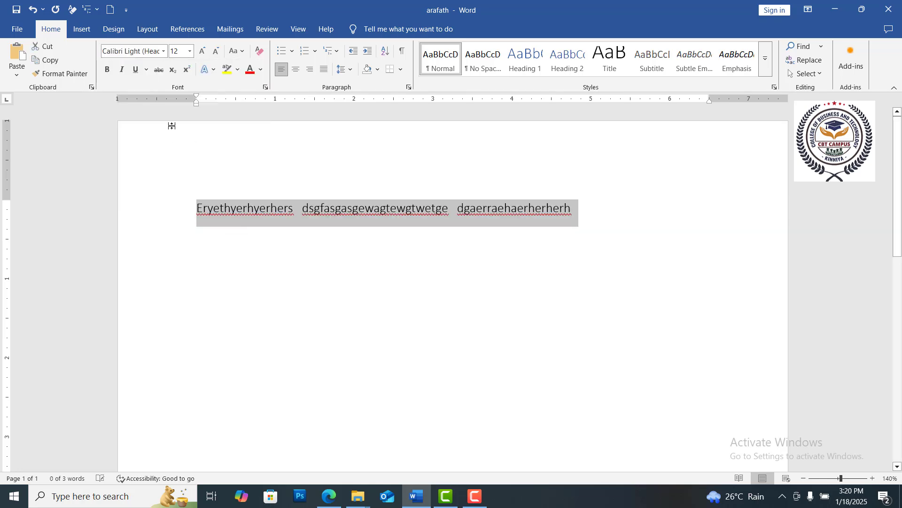
click(302, 307)
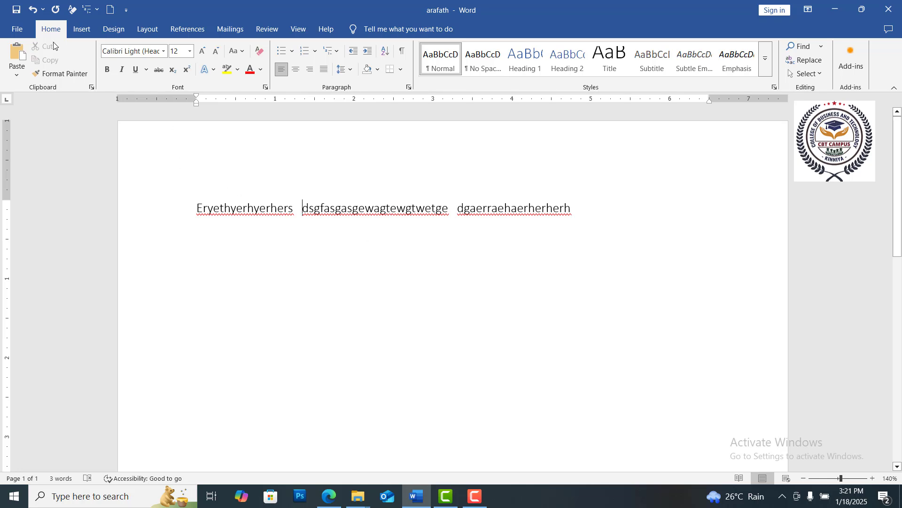
Step: Publish the document as a PDF in the Documents folder with the suggested file name, Standard optimization and opening after publishing
click(17, 30)
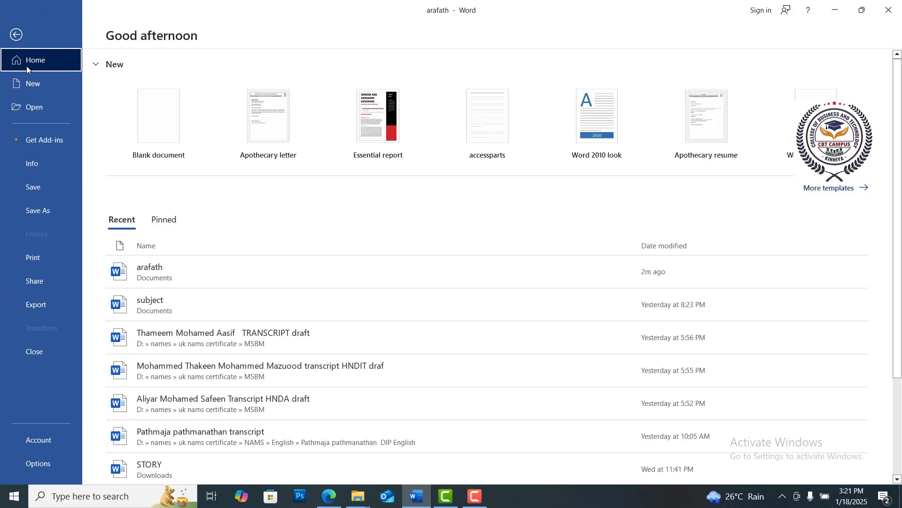
click(43, 307)
click(355, 170)
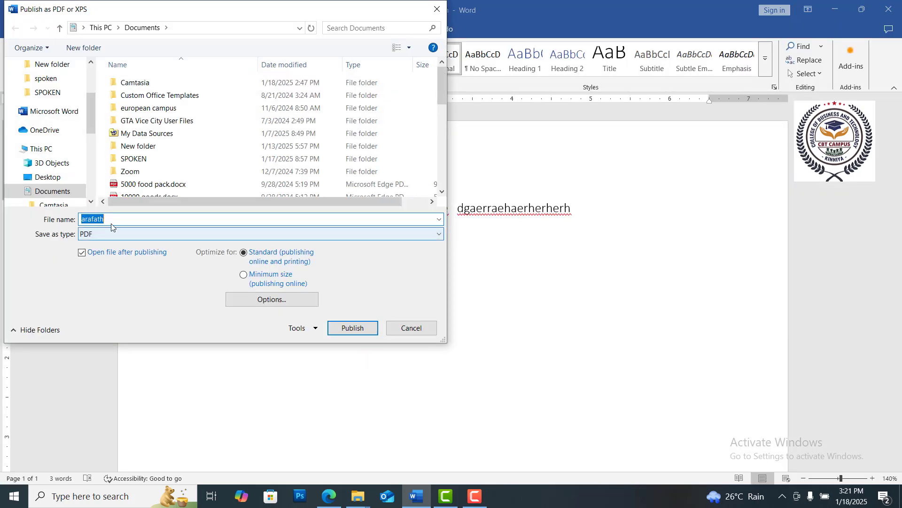
click(343, 331)
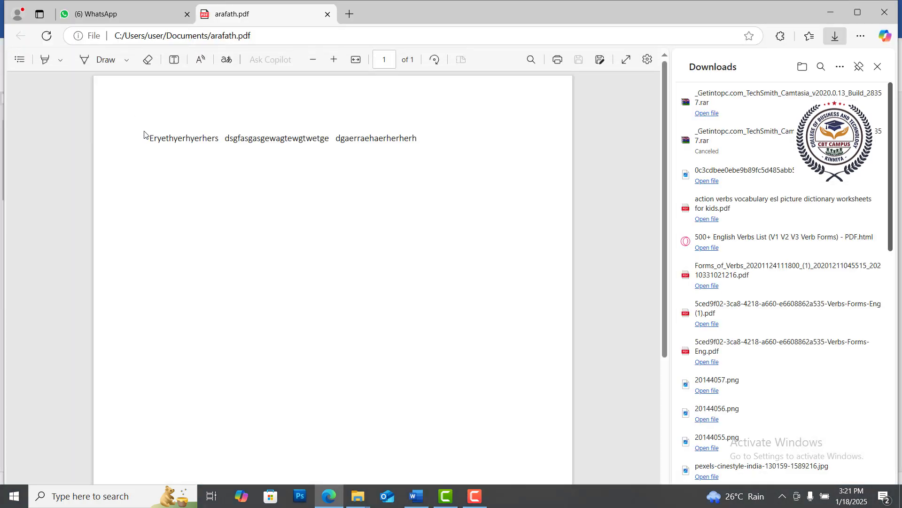
Step: Examine the published PDF by selecting its line of text, and close the PDF
drag(149, 136, 489, 149)
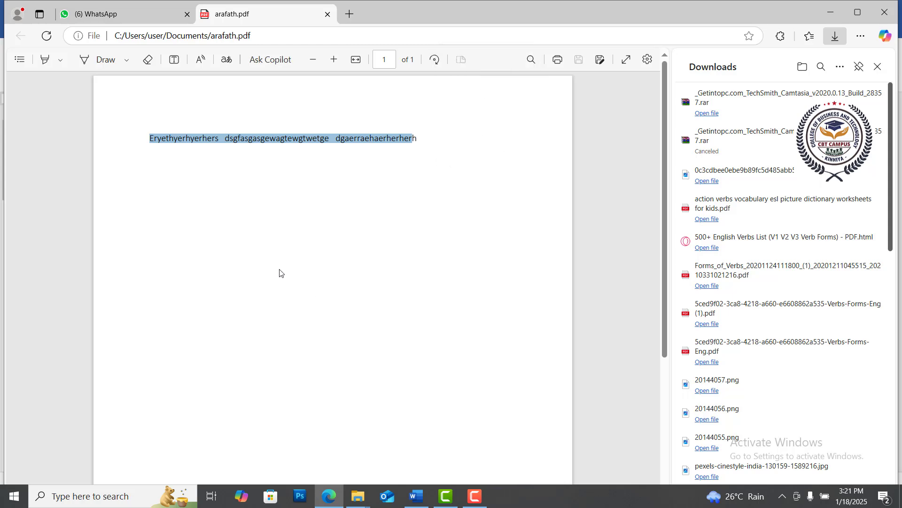
click(193, 154)
drag(149, 137, 488, 147)
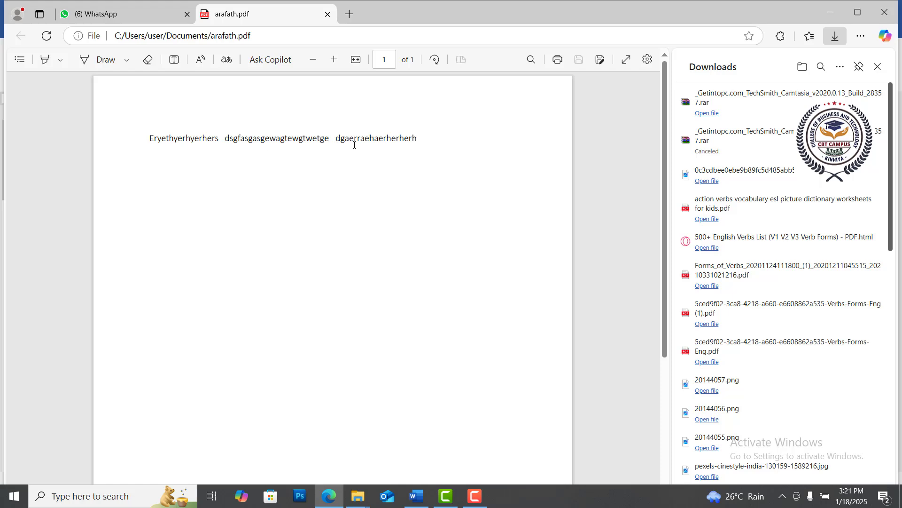
drag(126, 141, 518, 151)
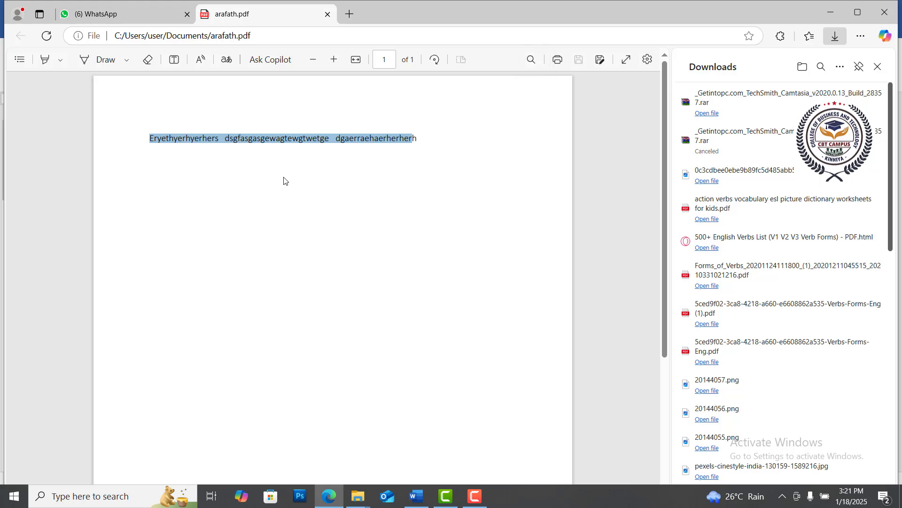
click(327, 15)
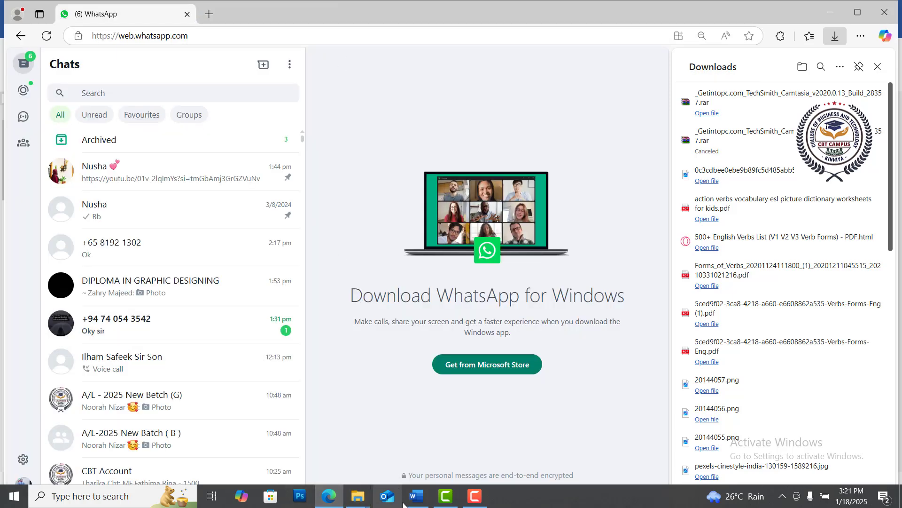
Step: Switch back to Word, select the sample text line and look over the file commands without choosing one
click(416, 496)
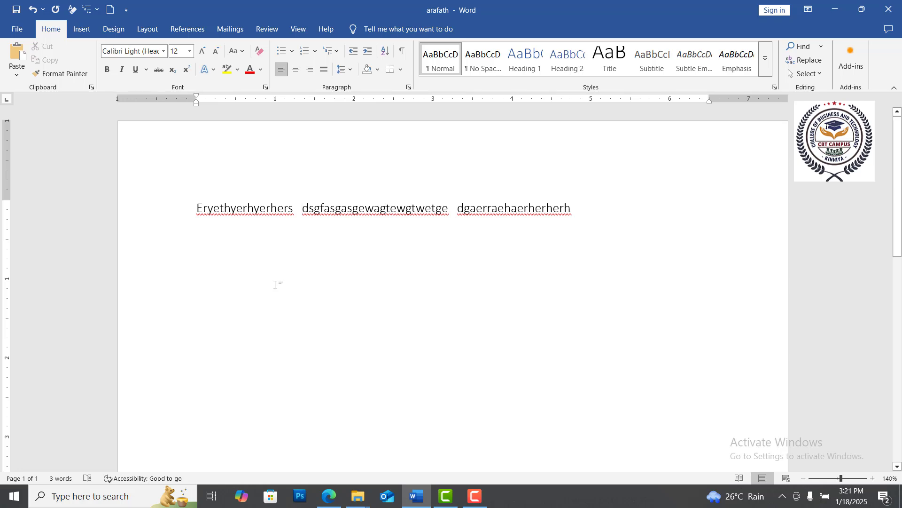
drag(212, 206, 568, 214)
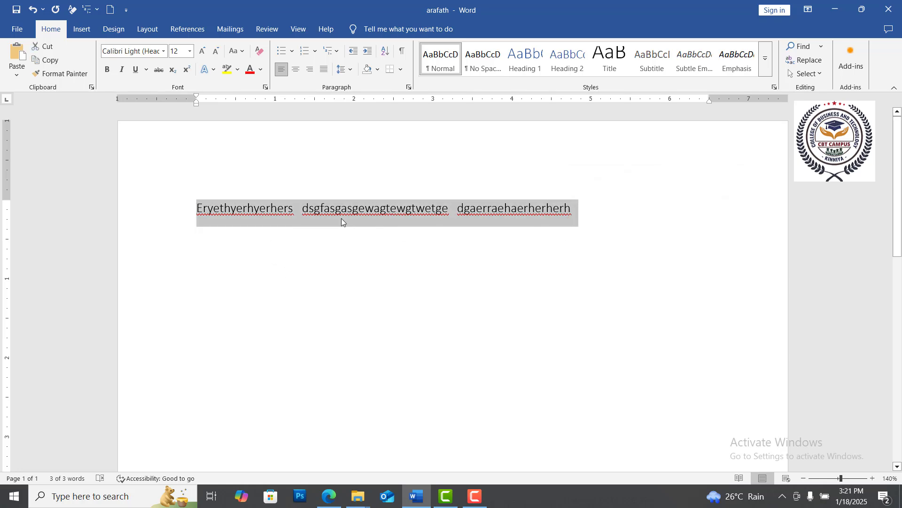
click(18, 29)
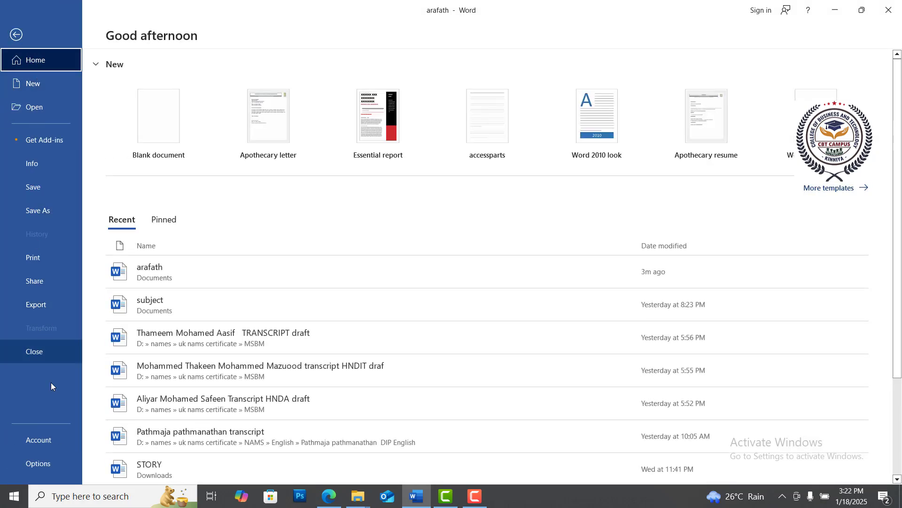
click(18, 38)
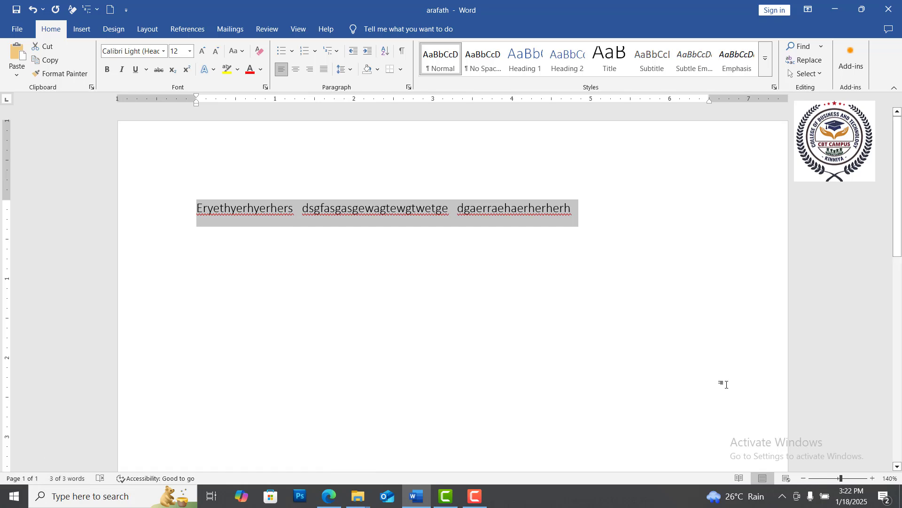
Step: Insert two blank pages at the cursor position within the second word of the sample text
click(822, 478)
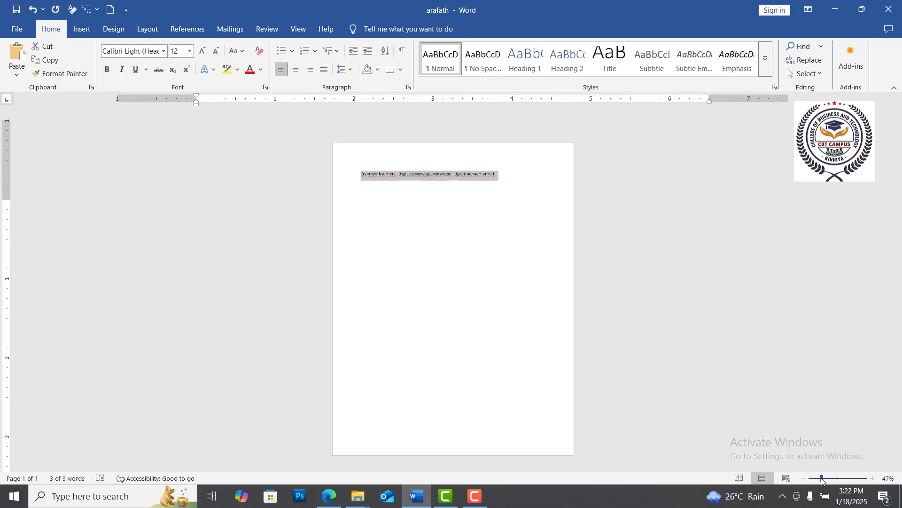
click(419, 243)
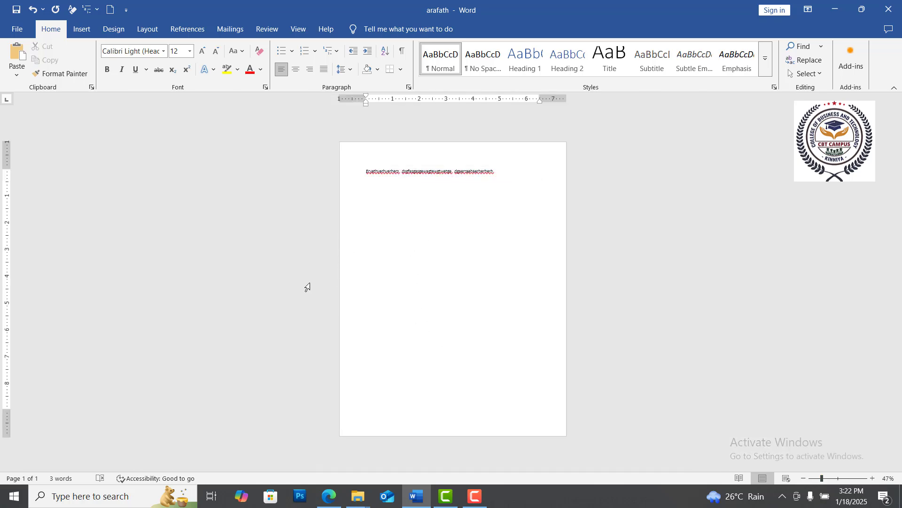
click(94, 32)
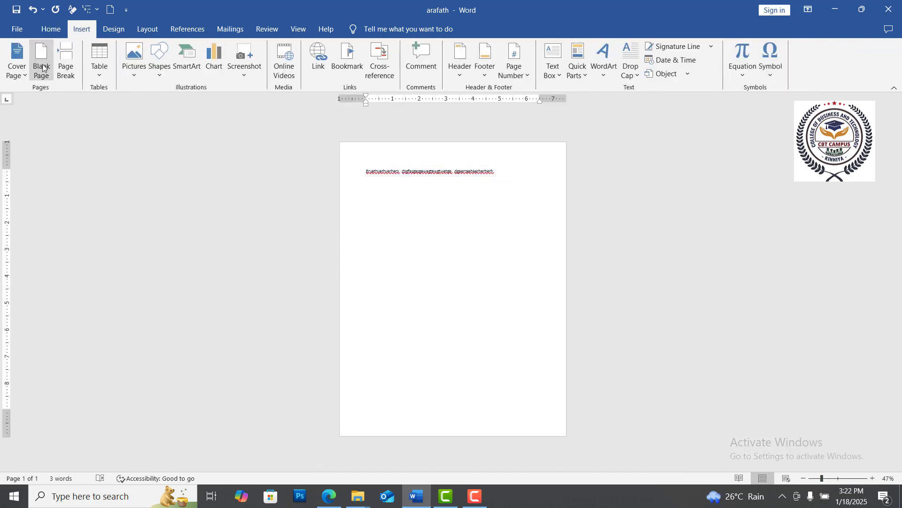
click(43, 68)
click(42, 68)
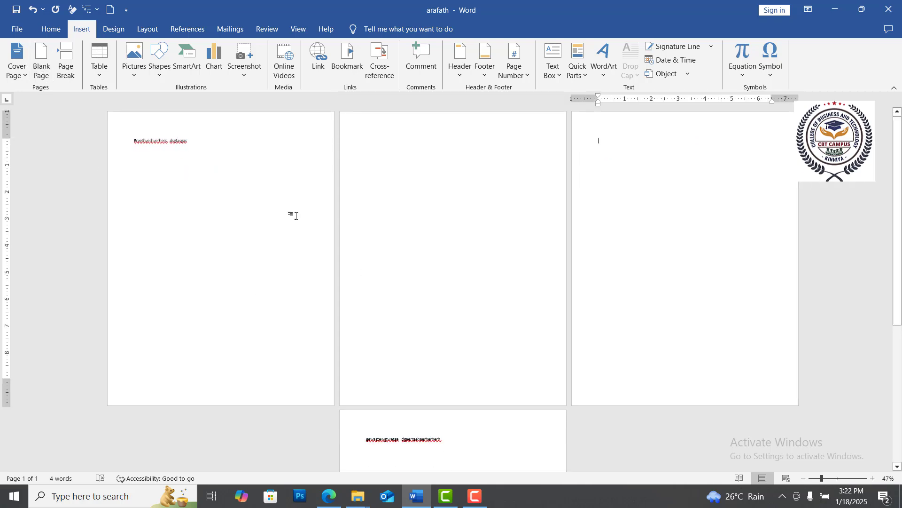
Step: Examine the two inserted blank pages and the split-off text on the page after them
click(441, 230)
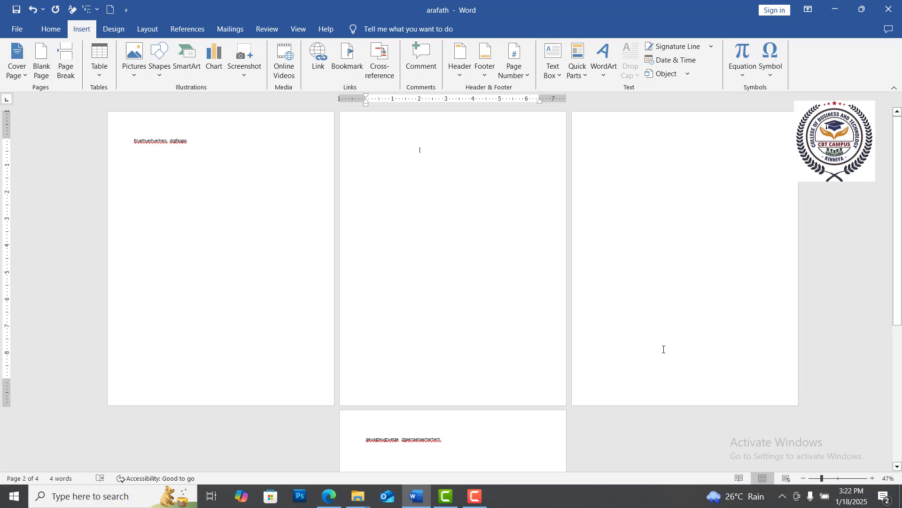
click(699, 353)
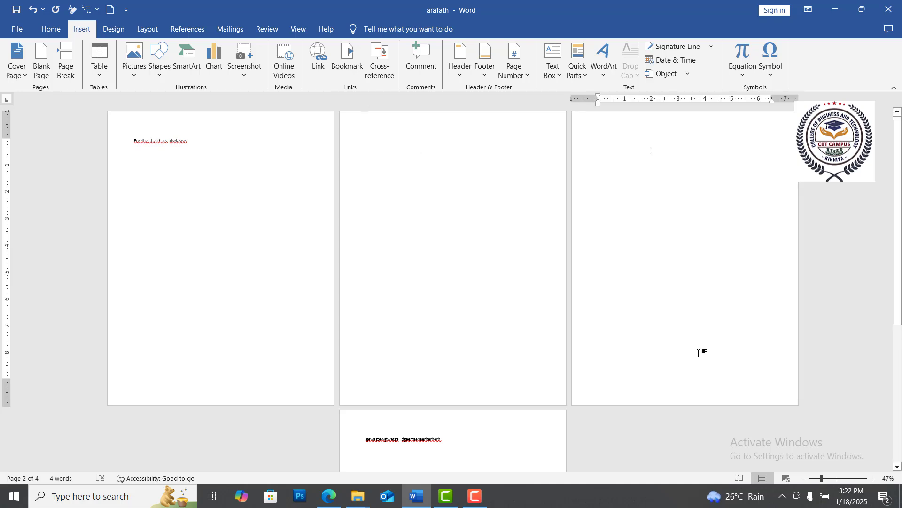
click(391, 436)
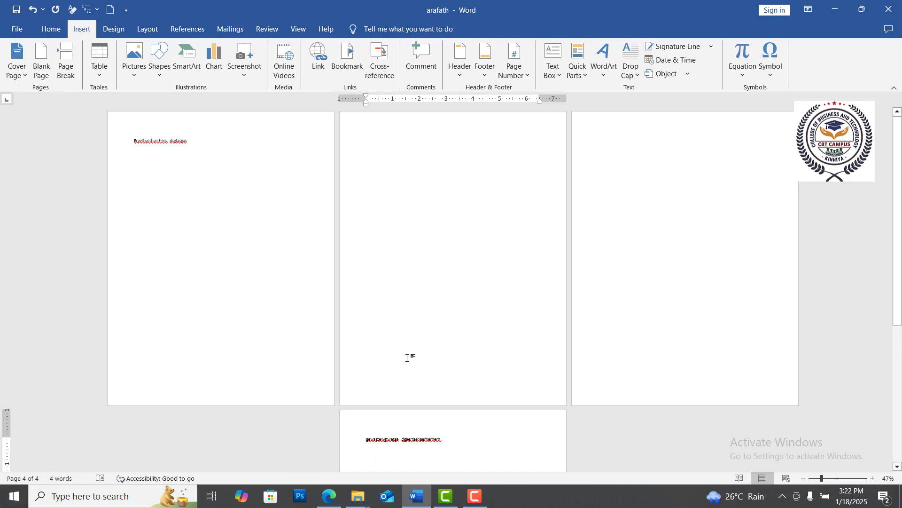
click(410, 194)
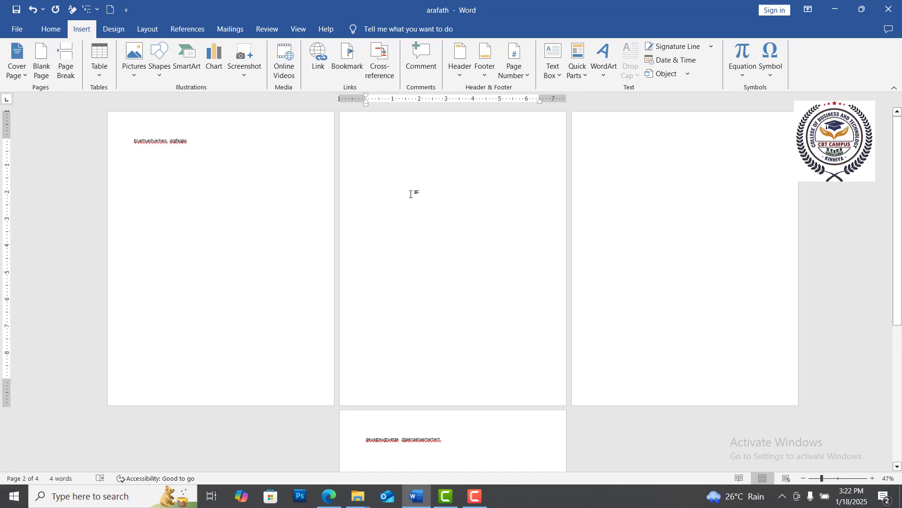
click(654, 200)
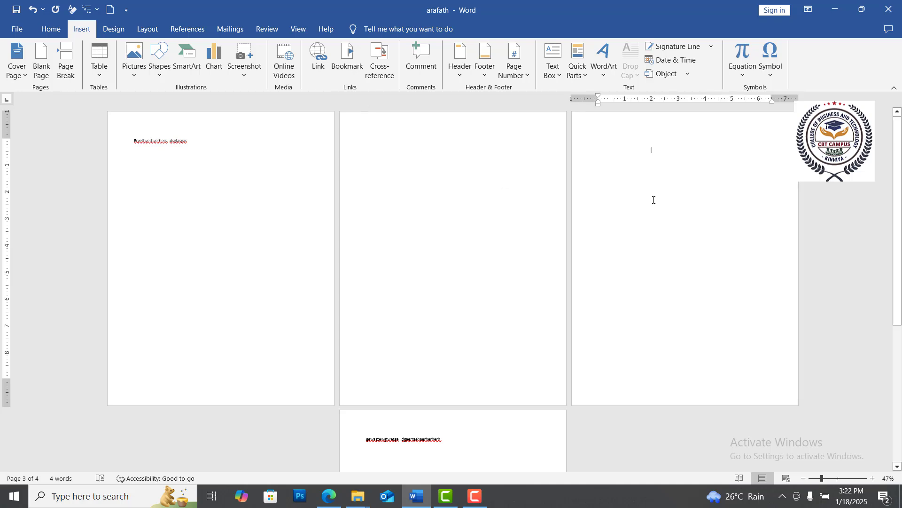